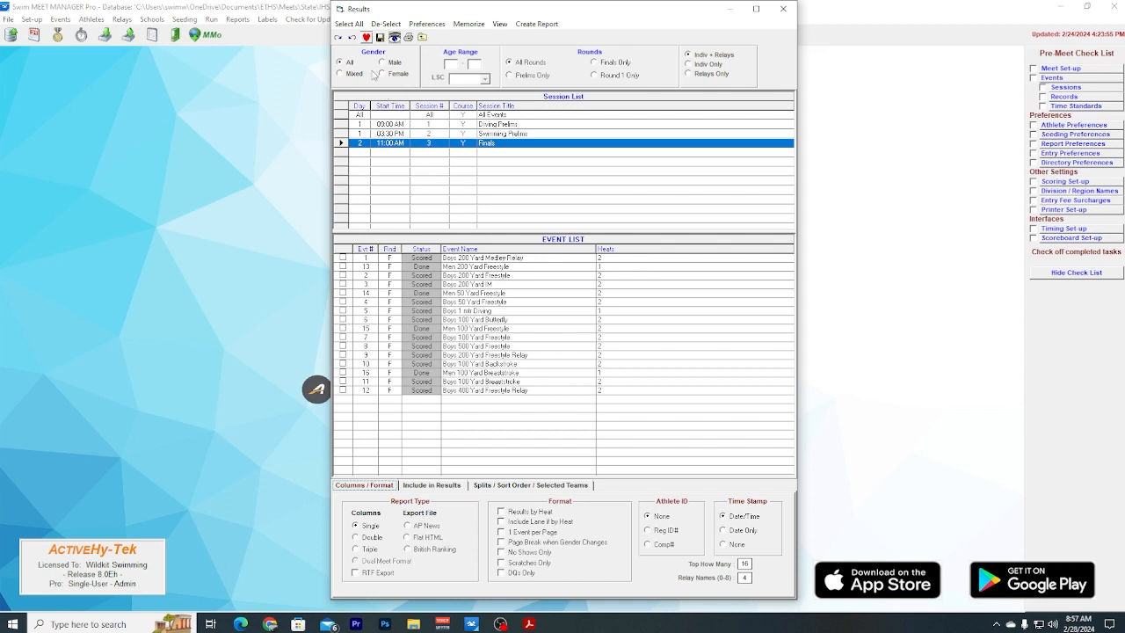
- Create the results report for all events of the Finals session and export it to a disk file as Separated Values (CSV)
left_click(356, 26)
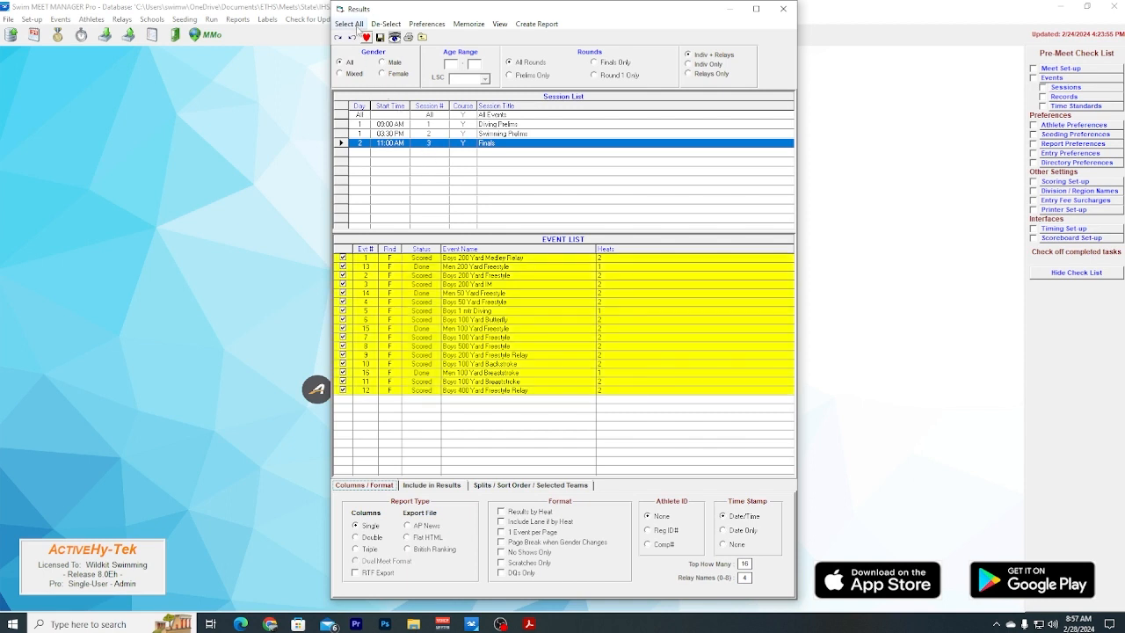
left_click(409, 39)
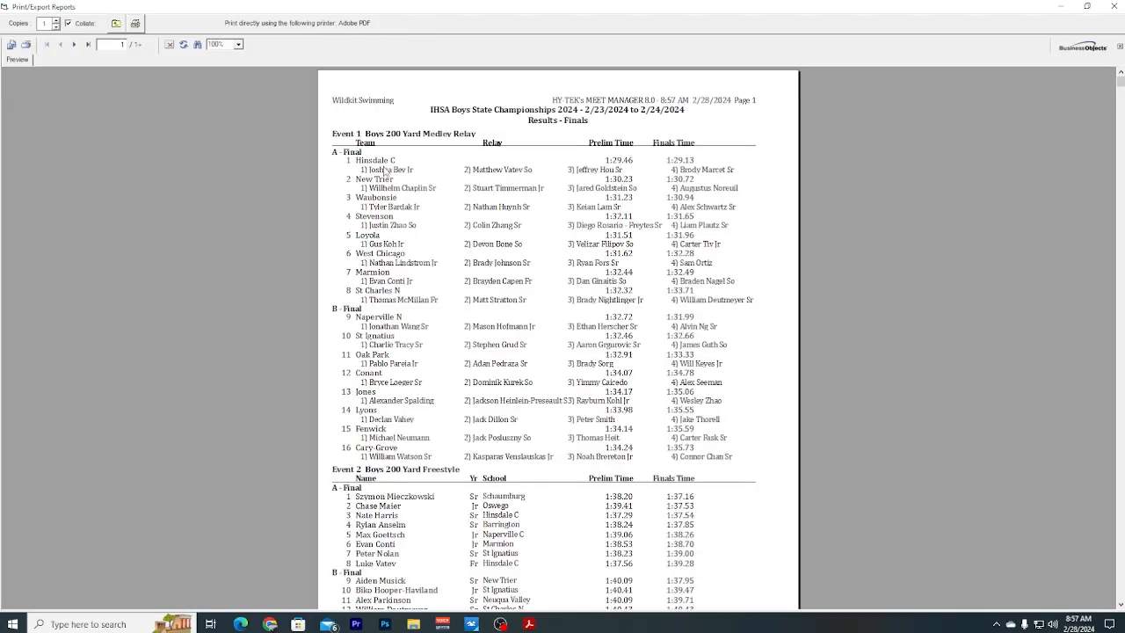
left_click(10, 47)
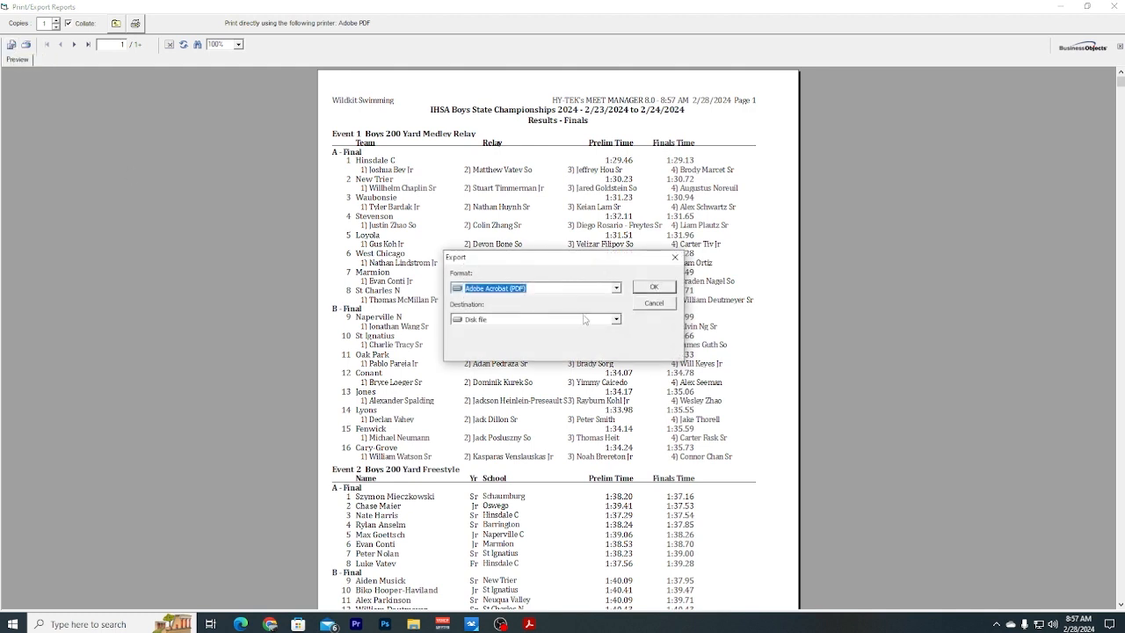
left_click(616, 287)
left_click_drag(618, 307, 618, 374)
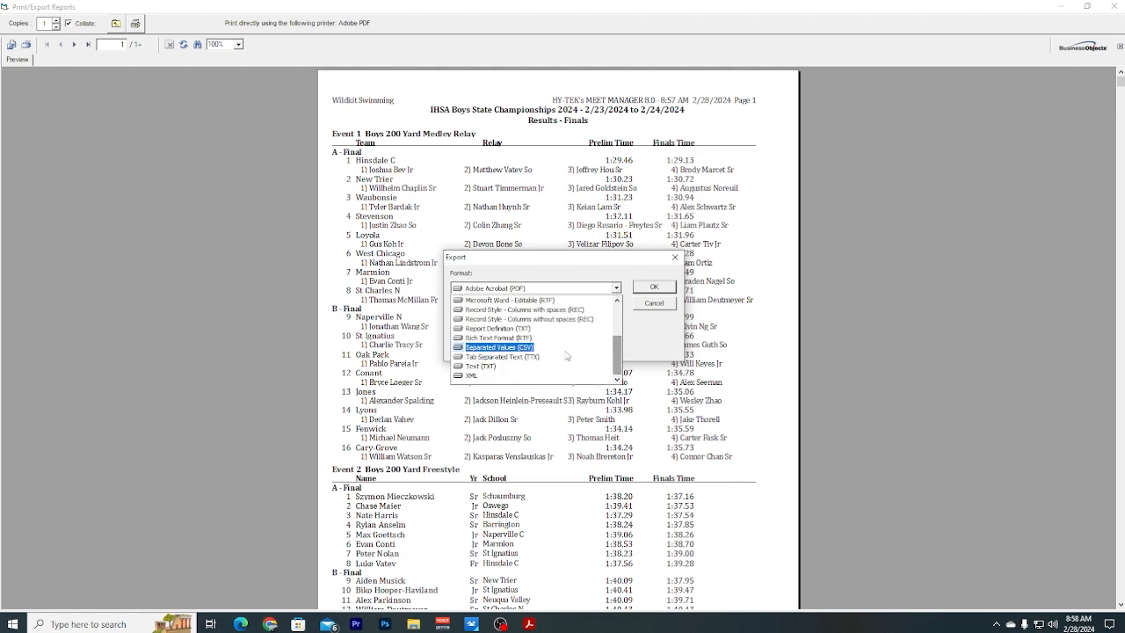
left_click(566, 350)
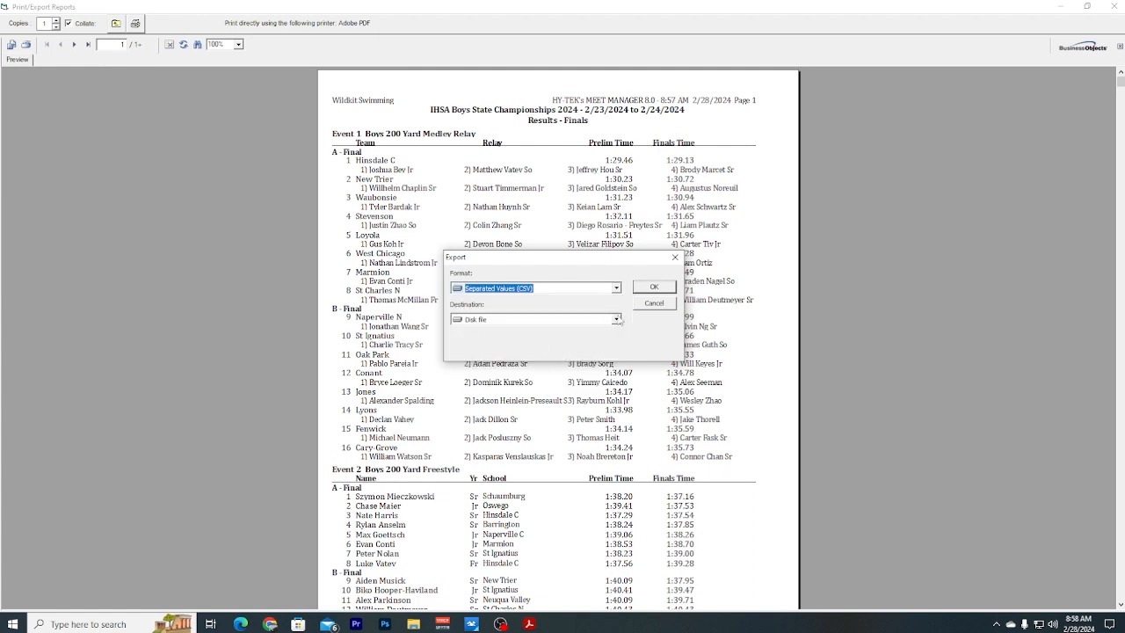
left_click(654, 288)
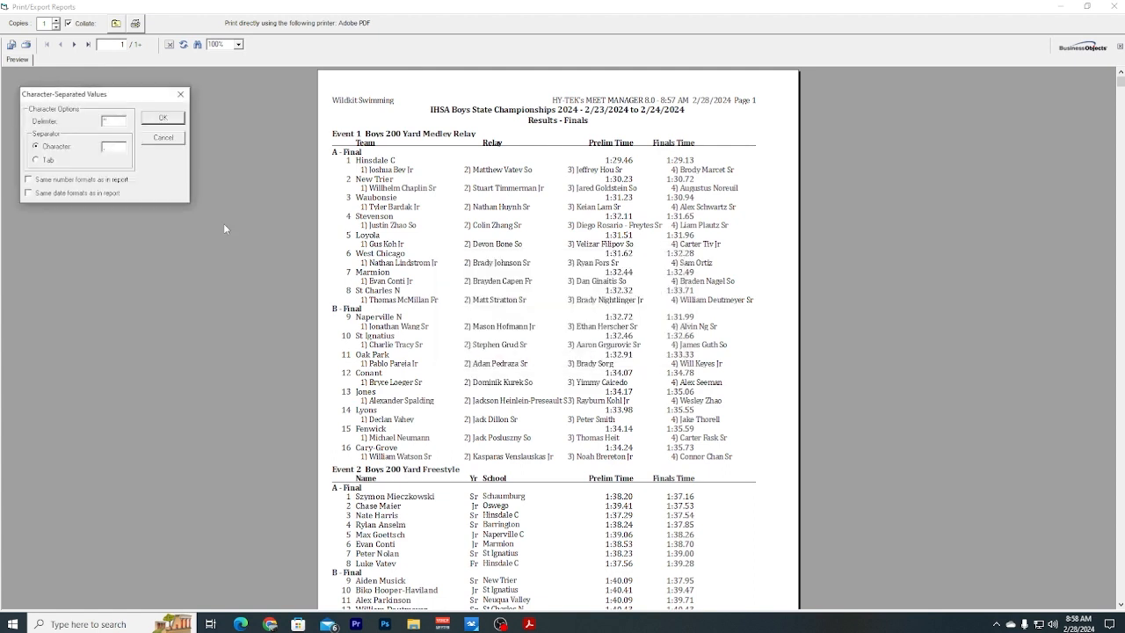
left_click(163, 120)
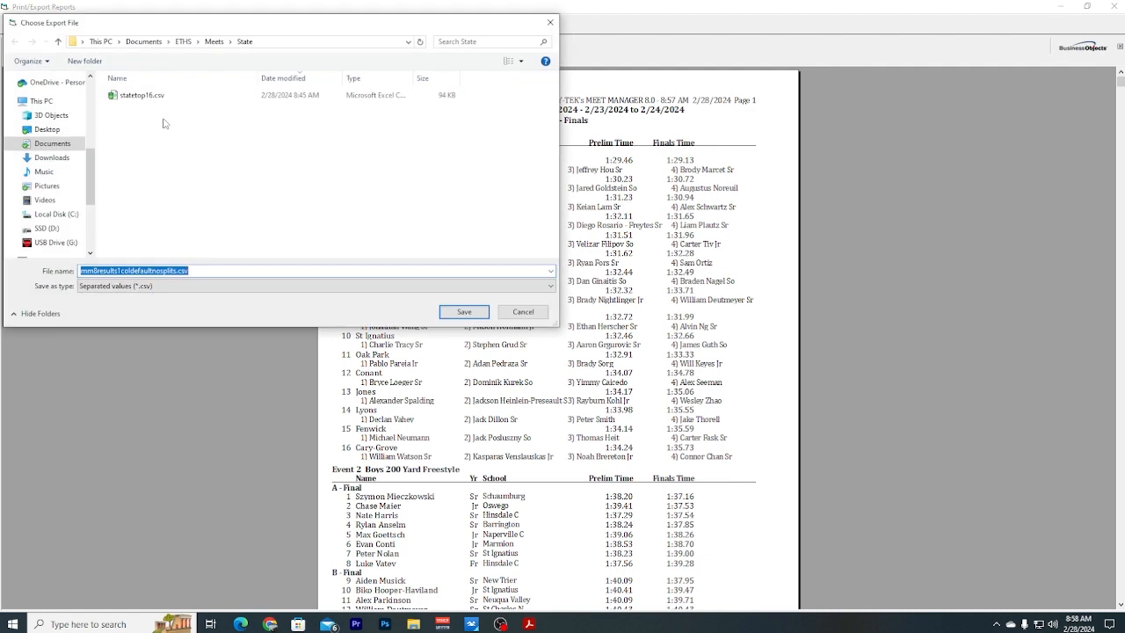
- Save the export as statetop16.csv in the State folder, overwriting the existing file
left_click(147, 96)
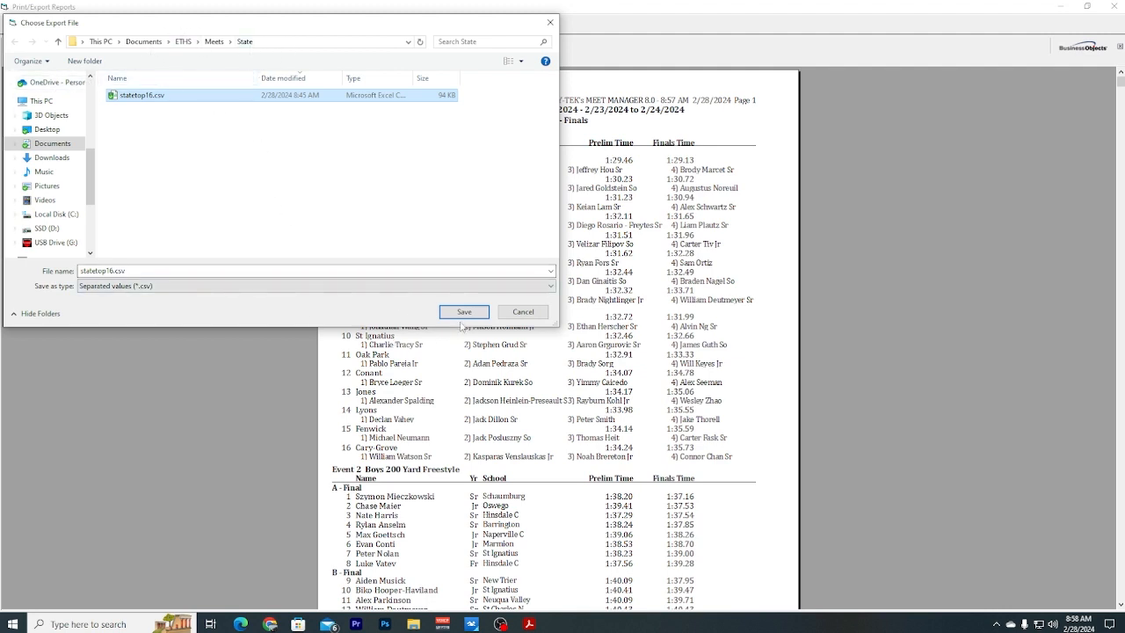
left_click(462, 315)
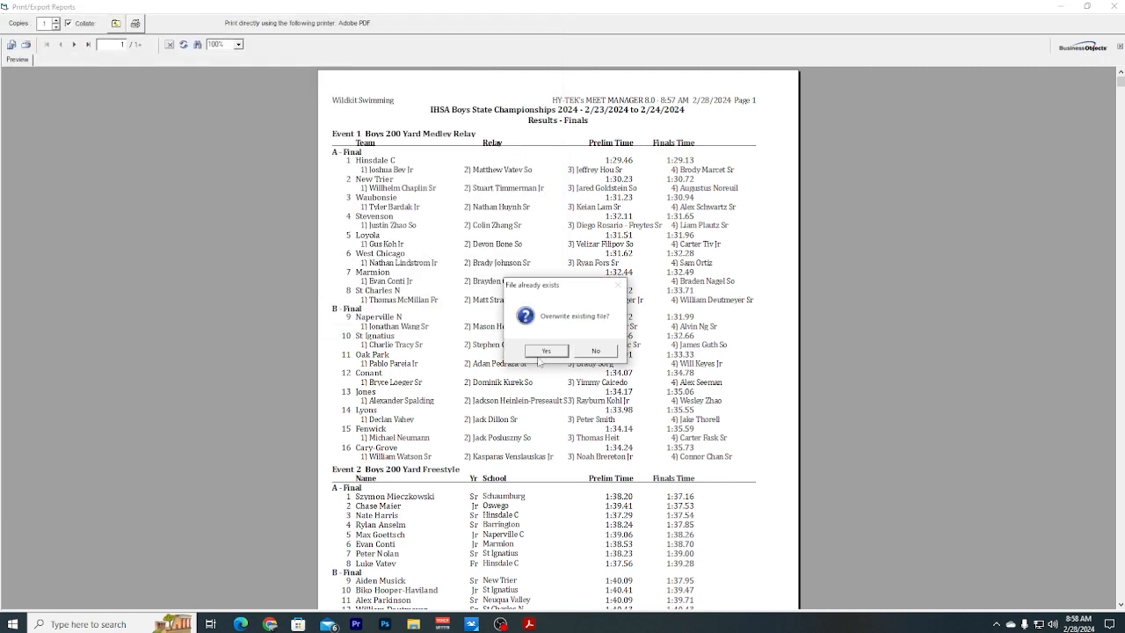
left_click(546, 351)
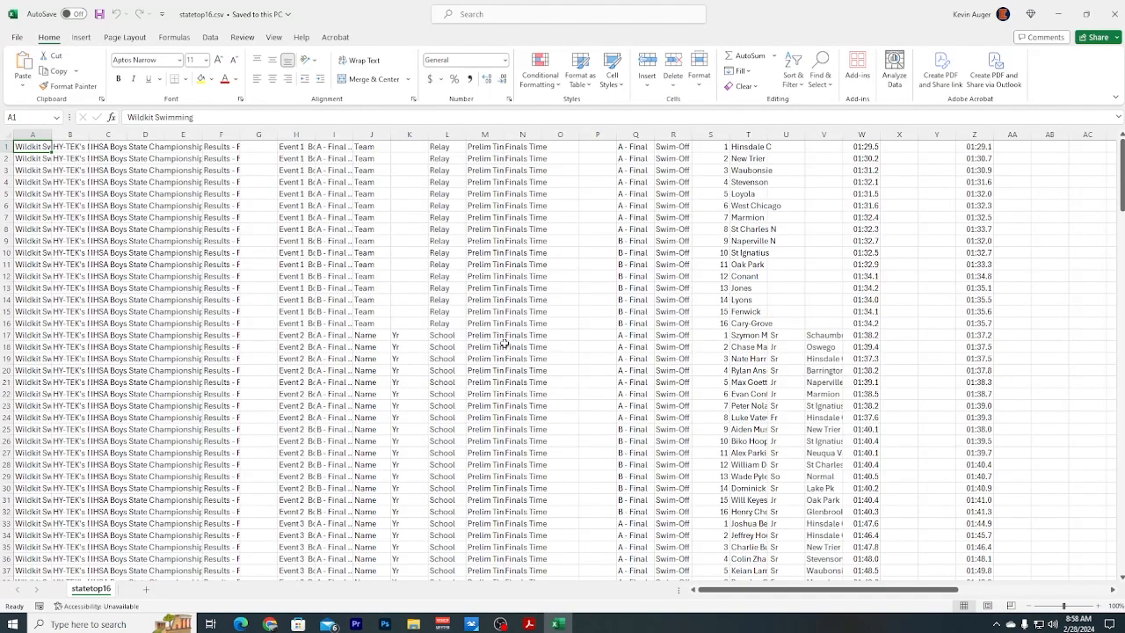
- In the exported statetop16.csv in Excel, delete columns A through G containing the repeated meet and report header data
scroll(504, 343, "down", 5)
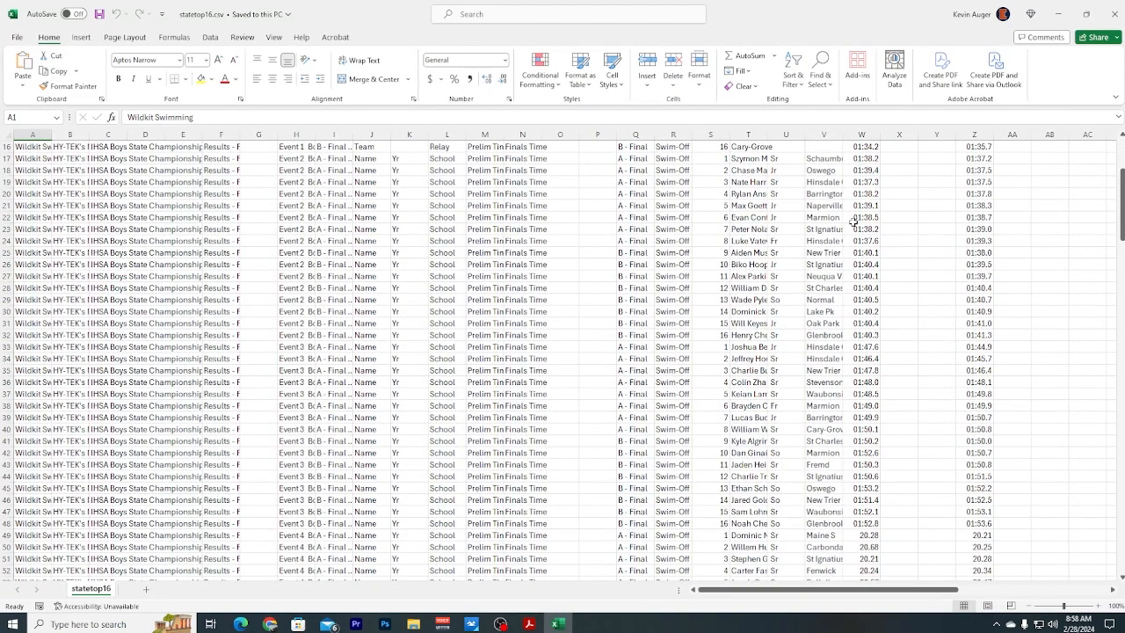
scroll(683, 404, "down", 2)
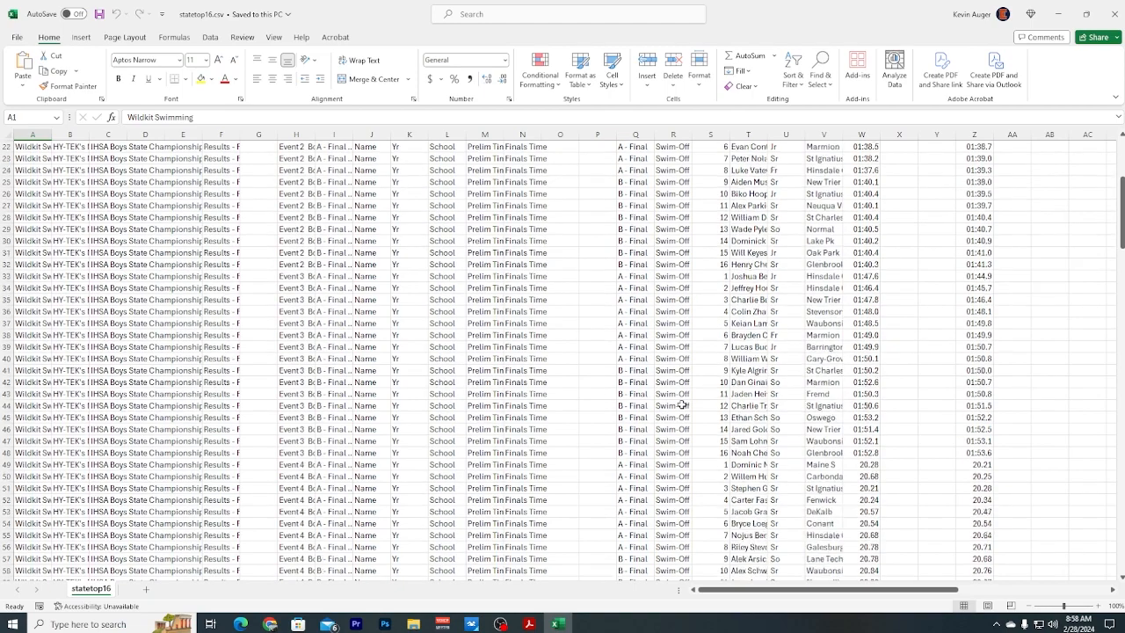
scroll(683, 404, "down", 17)
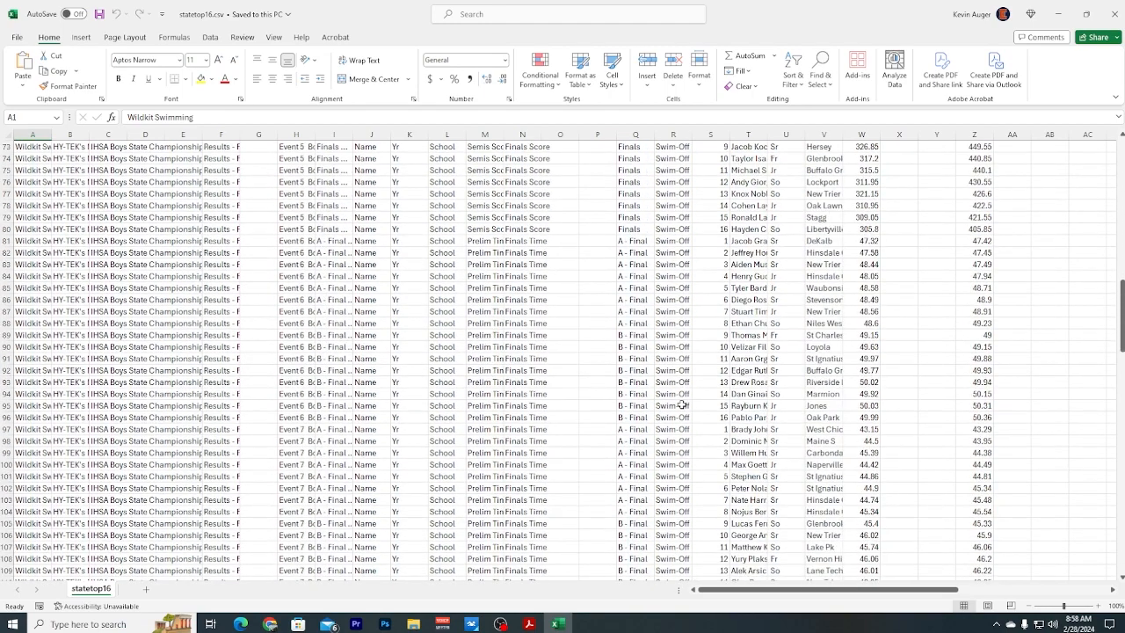
scroll(683, 405, "up", 20)
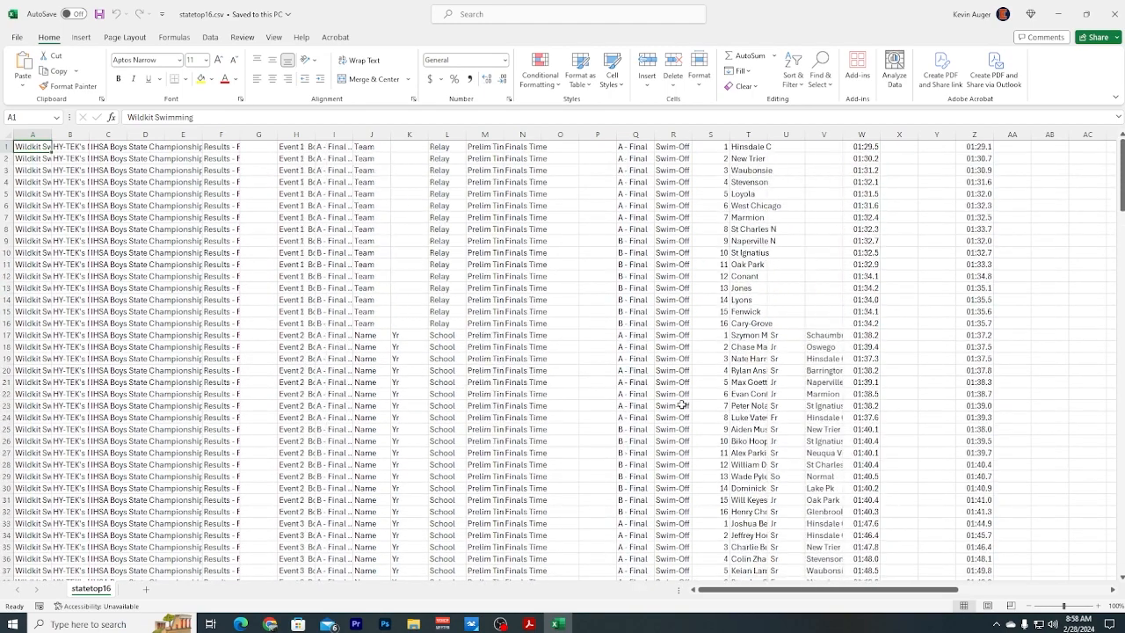
left_click(41, 136)
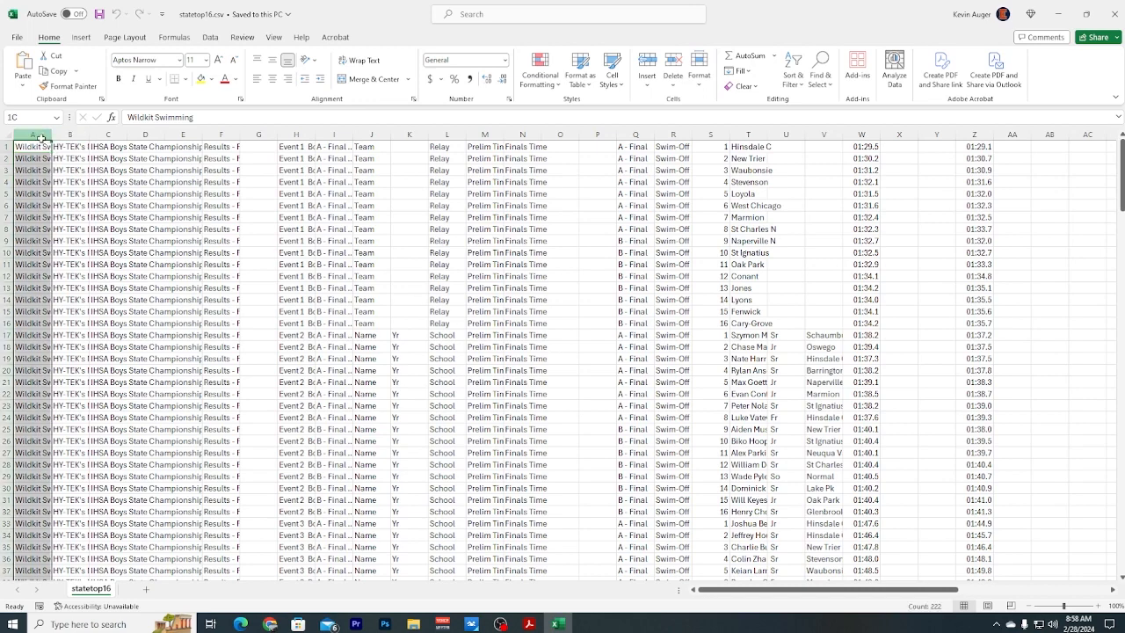
left_click_drag(42, 137, 259, 145)
left_click(675, 63)
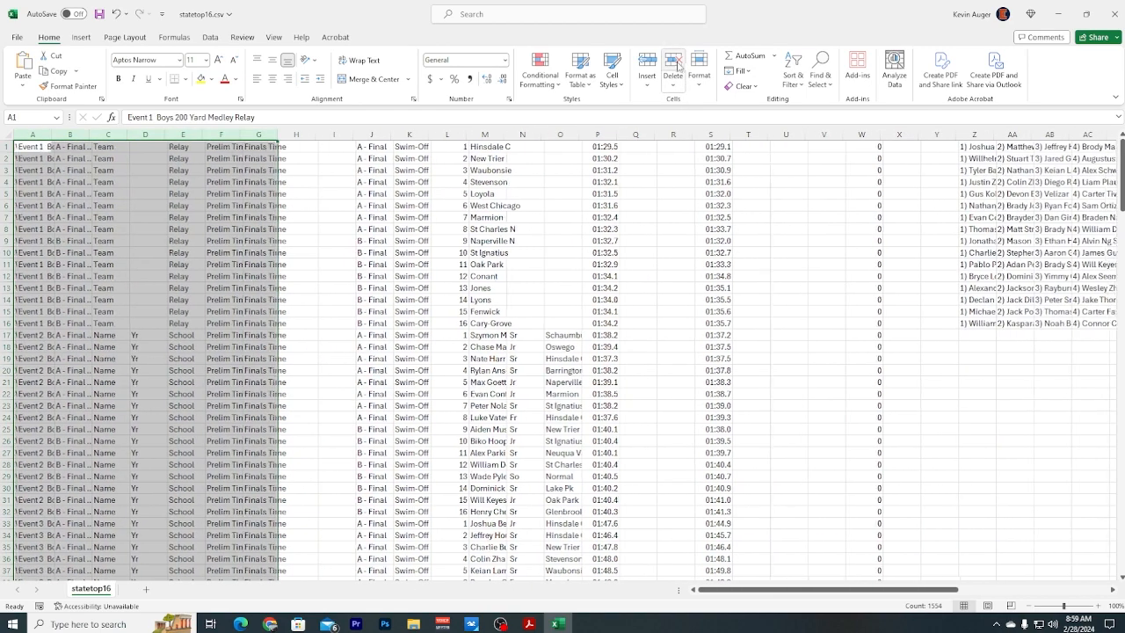
- Autofit the widths of columns A through G and delete columns B through K between the event name and the placing
double_click(51, 135)
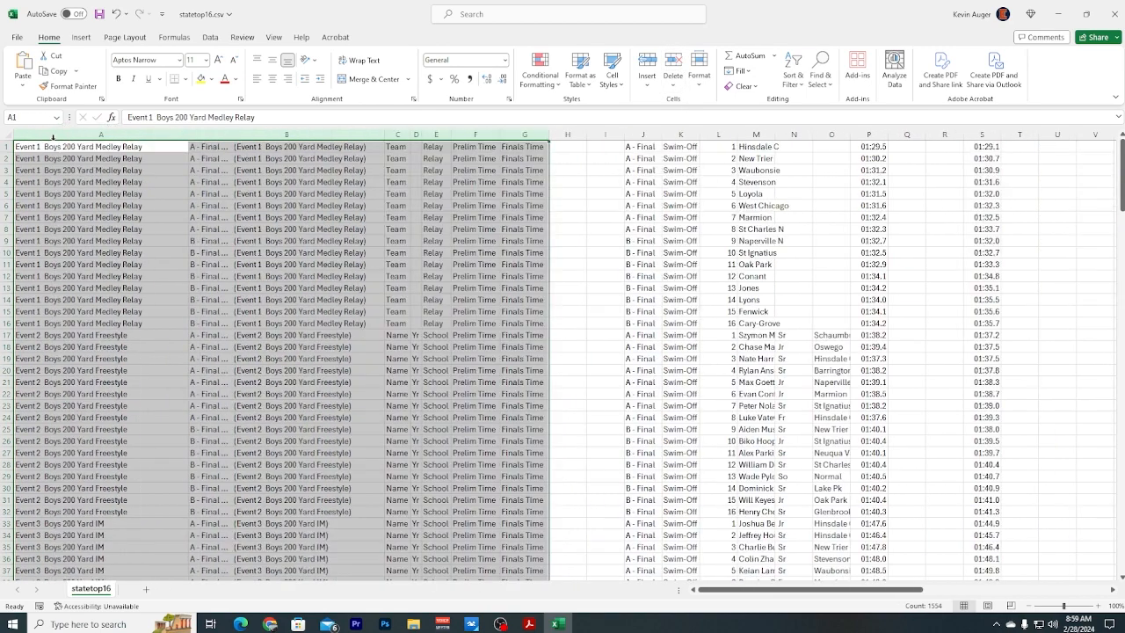
left_click(91, 218)
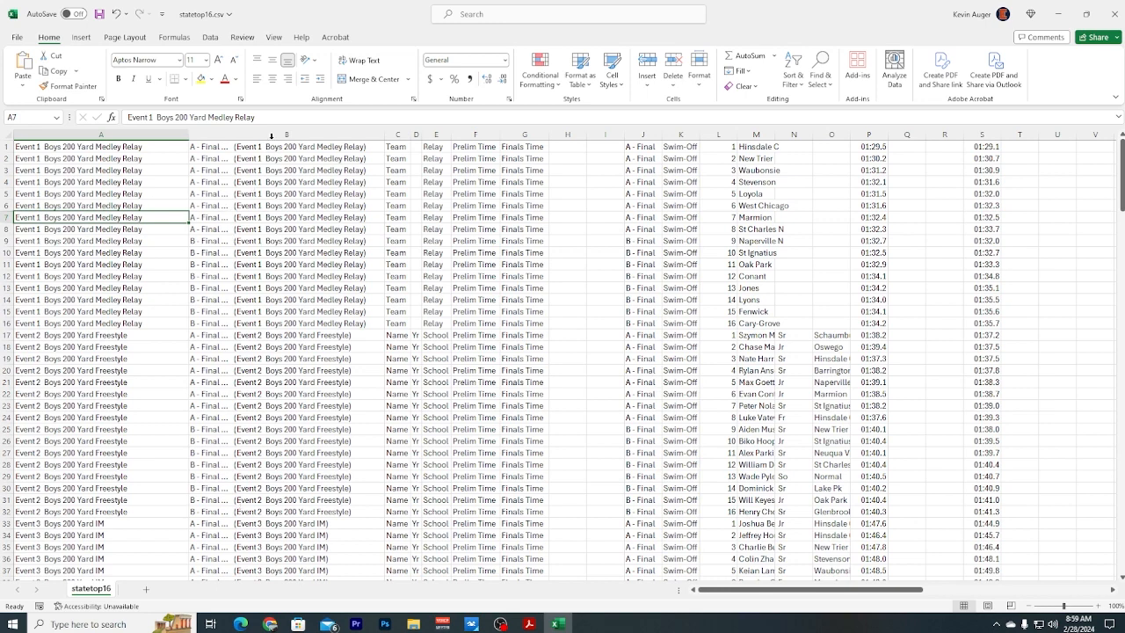
left_click_drag(271, 136, 681, 147)
left_click(675, 61)
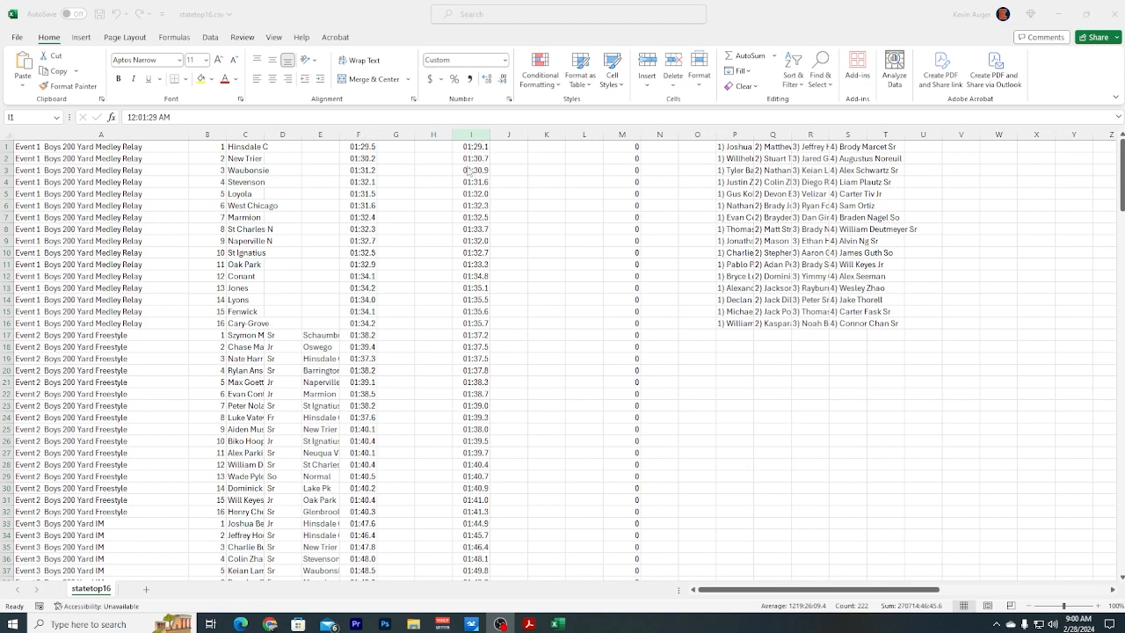
- Delete columns F through H with the prelim times, plus the blank and zero columns G through L following the finals times
left_click(365, 136, "ctrl")
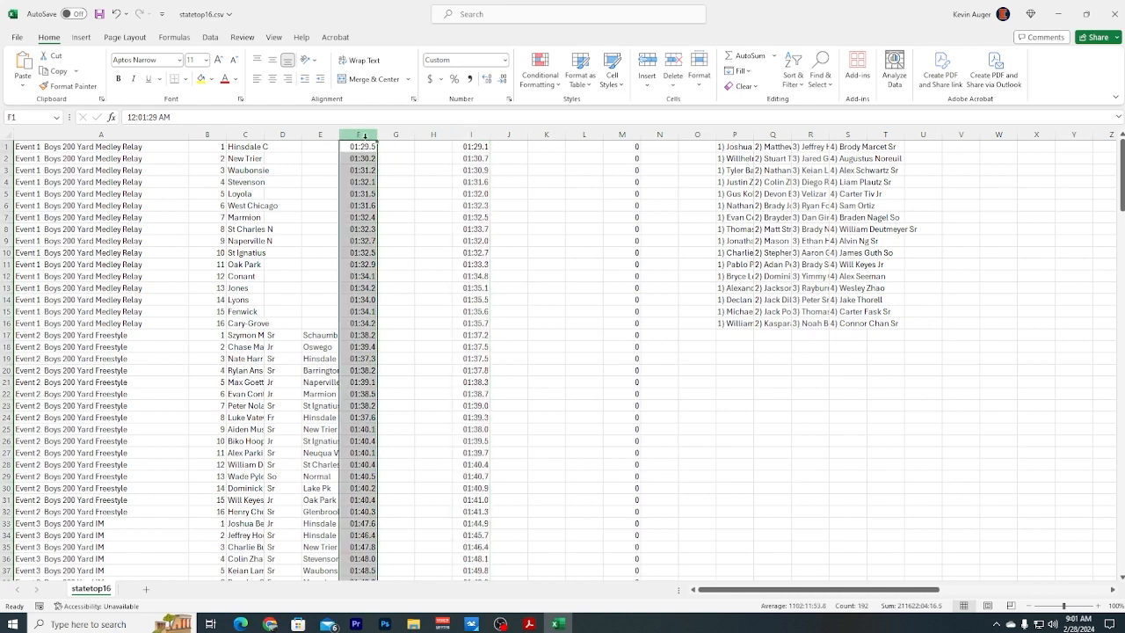
left_click(364, 136)
left_click_drag(362, 132, 425, 134)
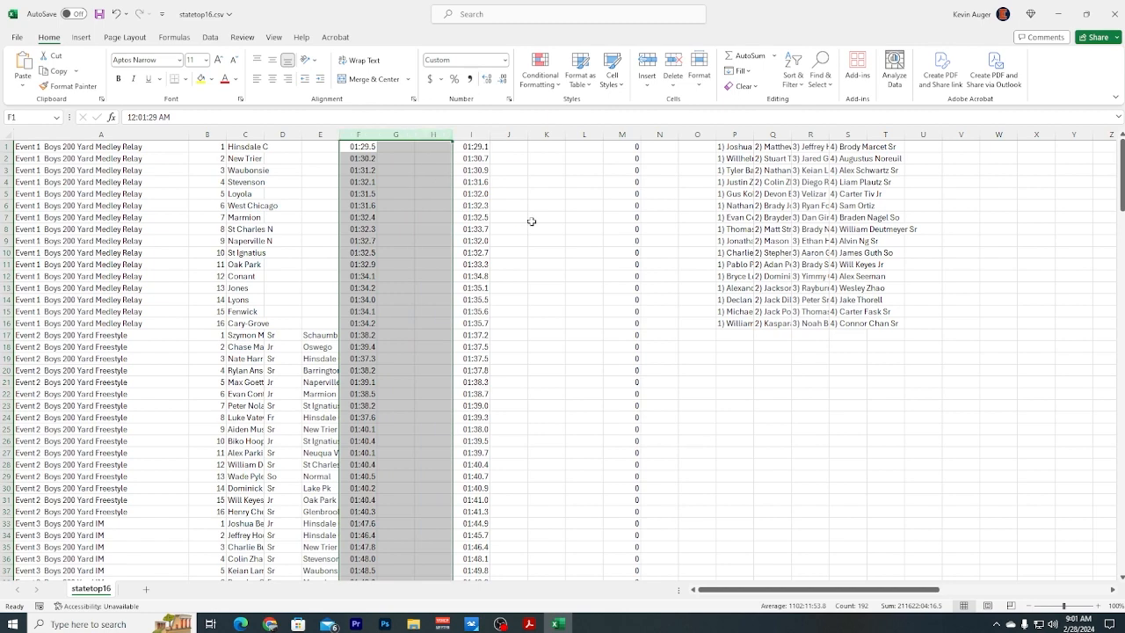
left_click(677, 66)
left_click_drag(400, 134, 586, 140)
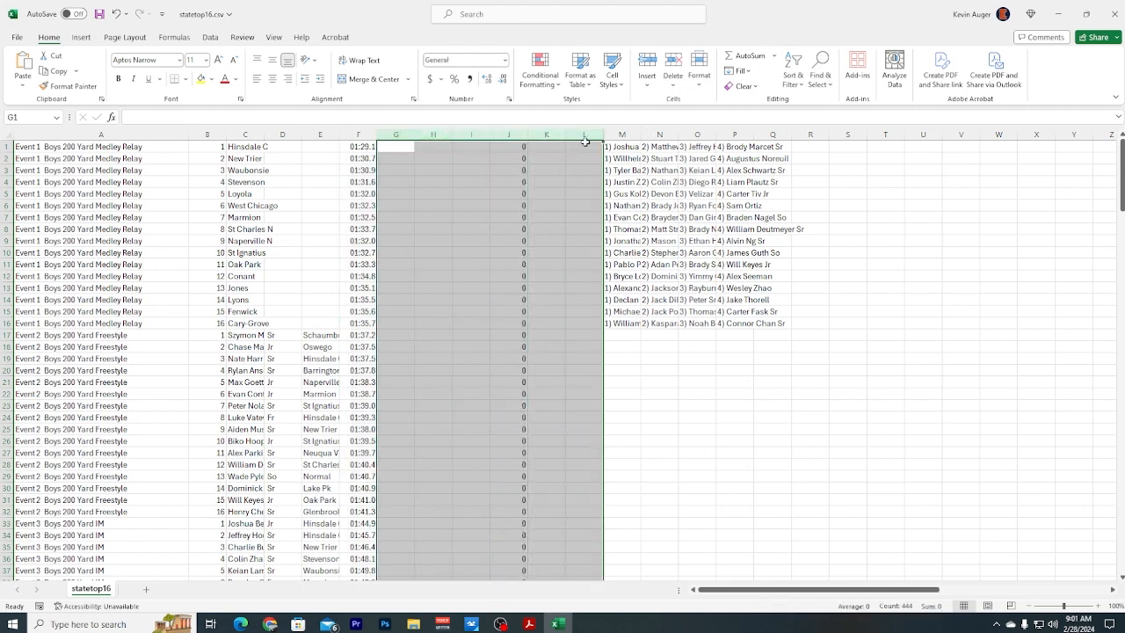
left_click(673, 59)
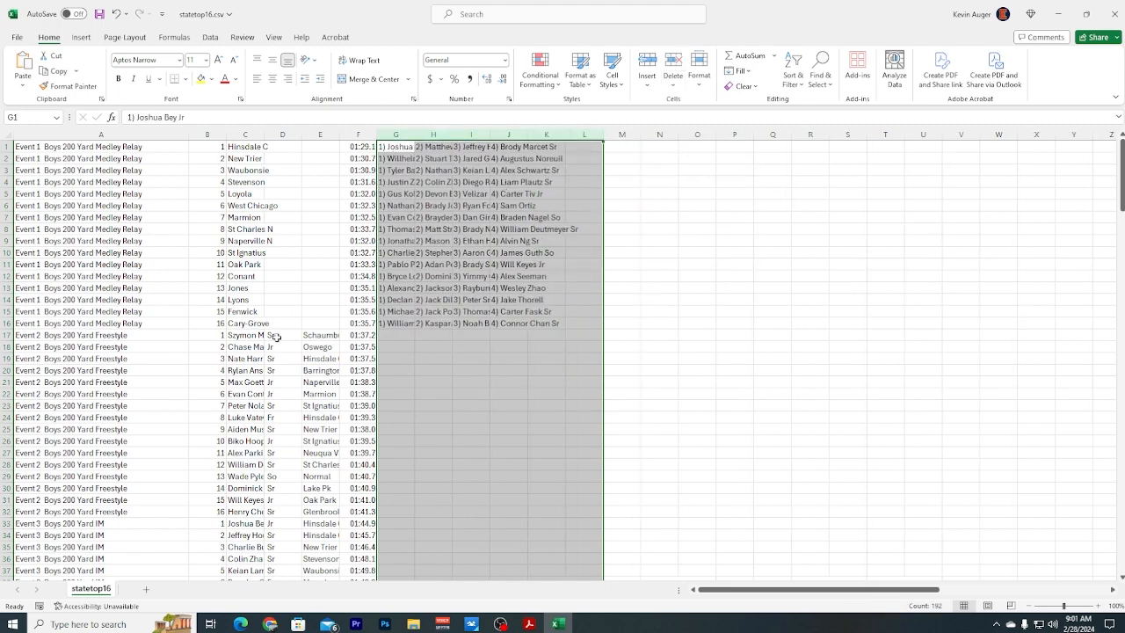
- Autofit the width of every column in the sheet so names, schools and relay swimmers fit
scroll(275, 348, "down", 16)
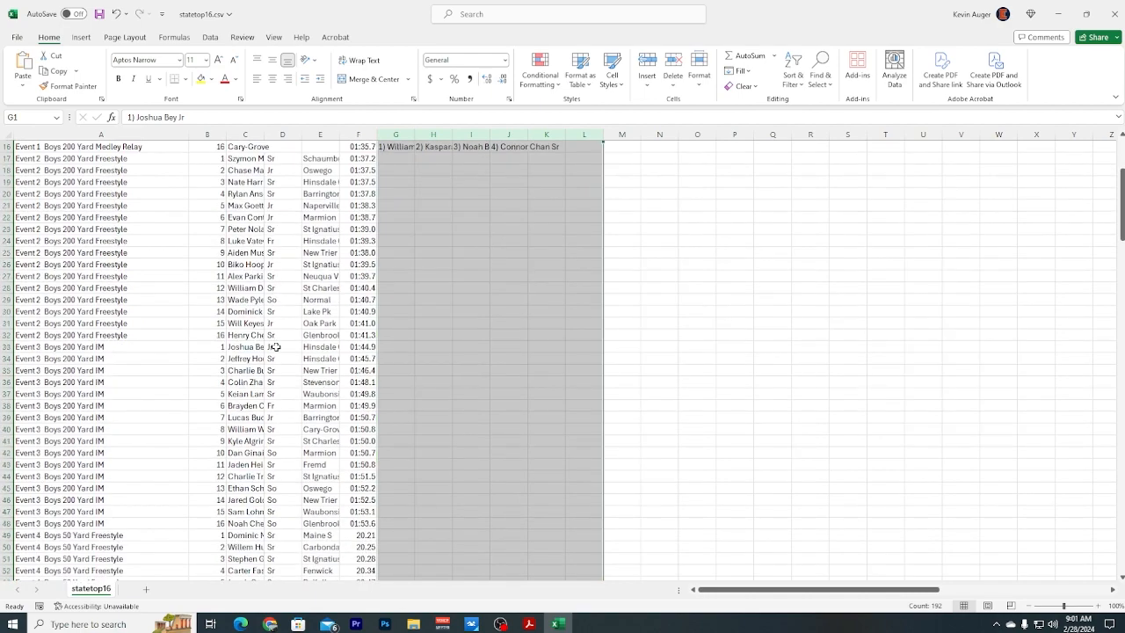
scroll(275, 347, "down", 20)
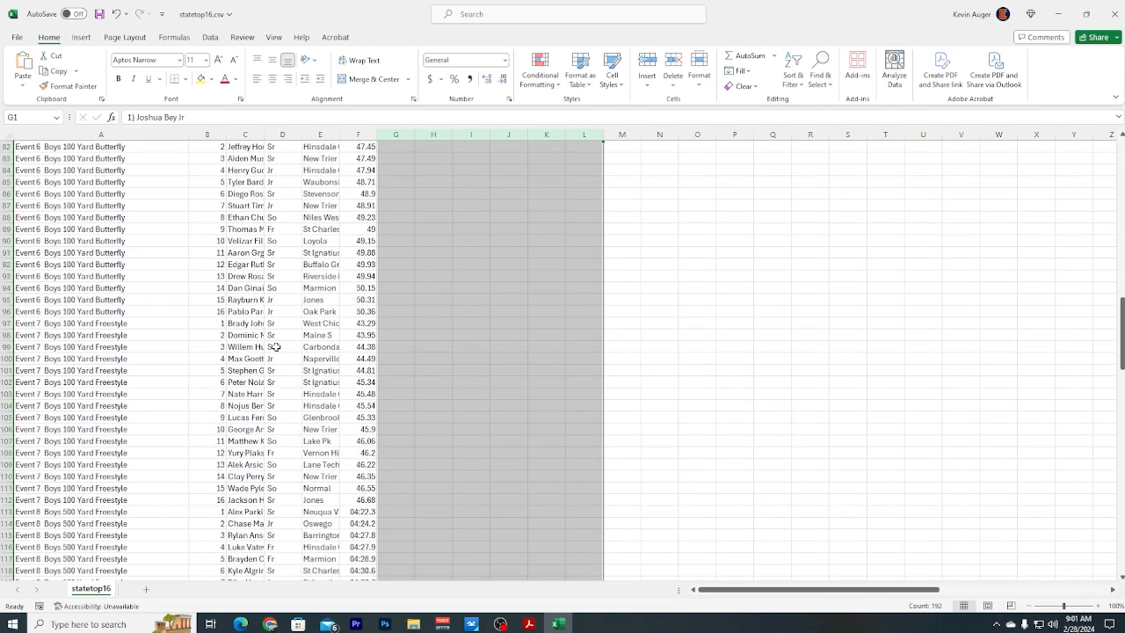
scroll(275, 348, "down", 20)
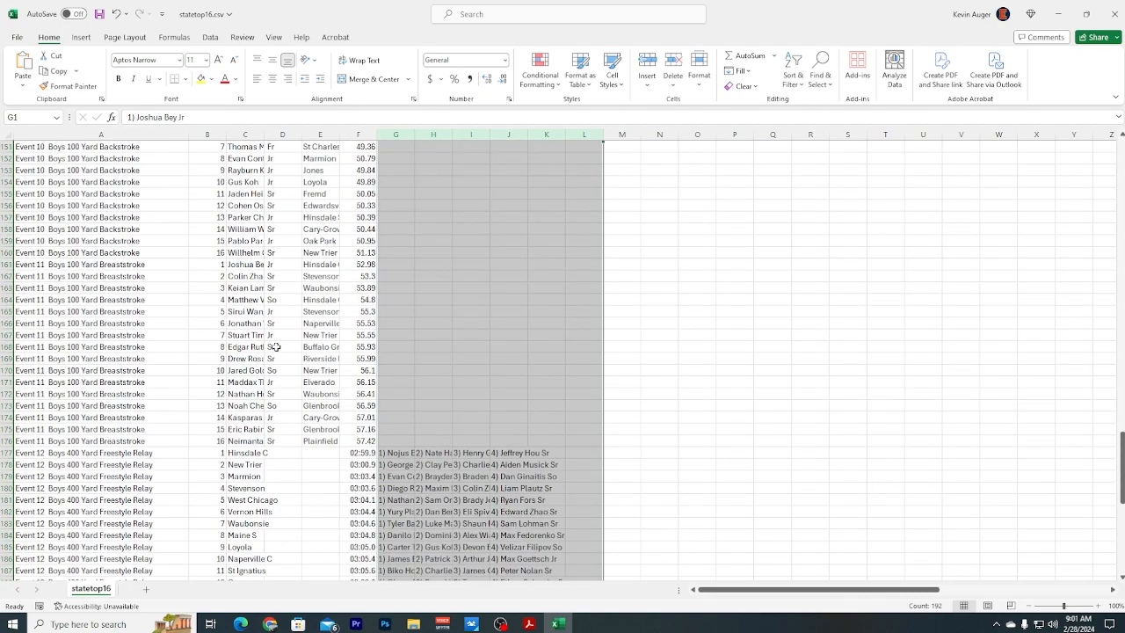
scroll(275, 347, "down", 6)
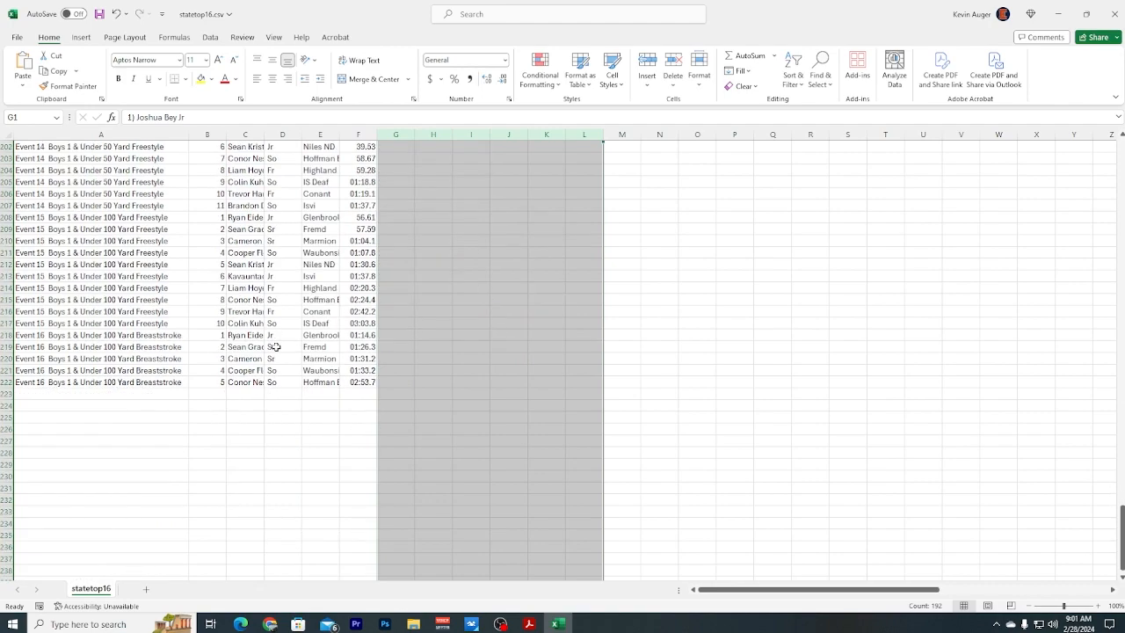
scroll(275, 347, "up", 20)
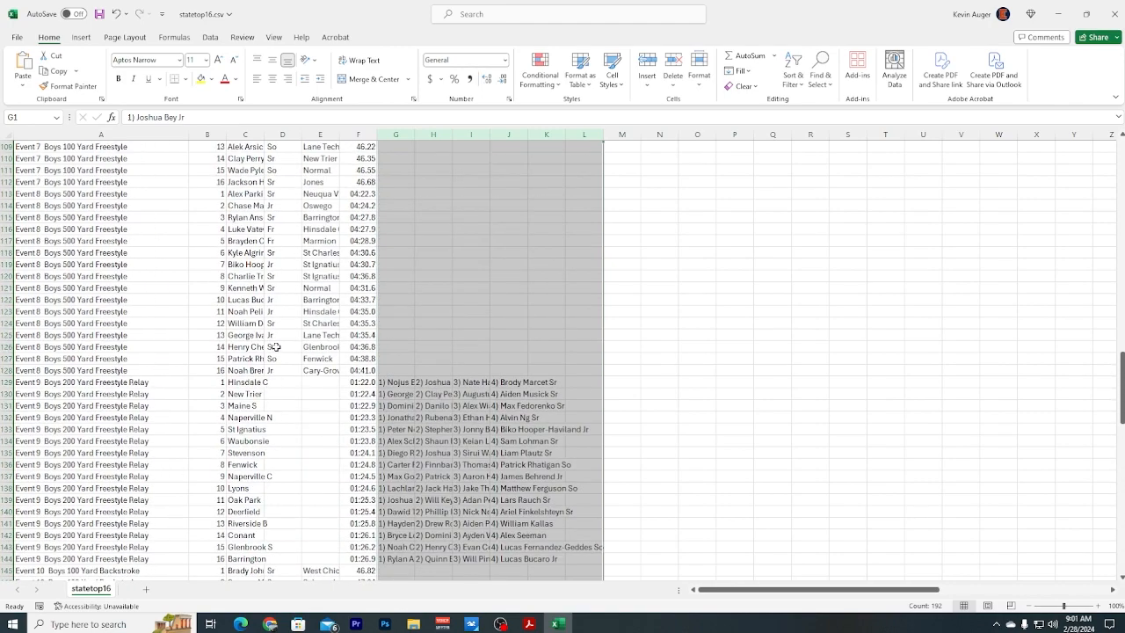
scroll(275, 347, "up", 20)
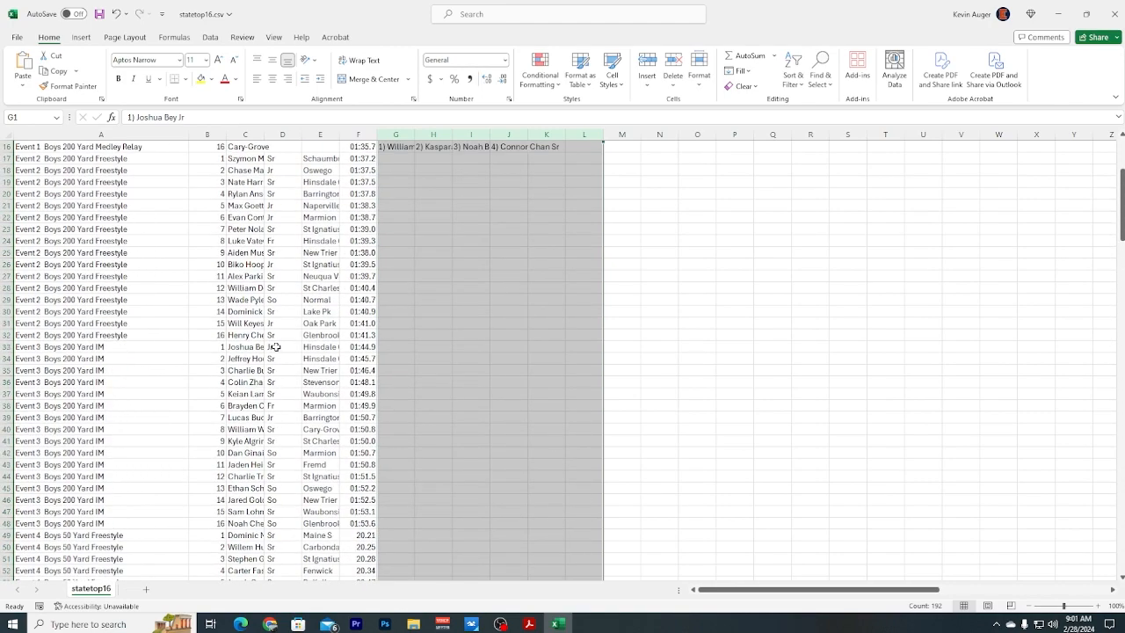
scroll(275, 348, "up", 5)
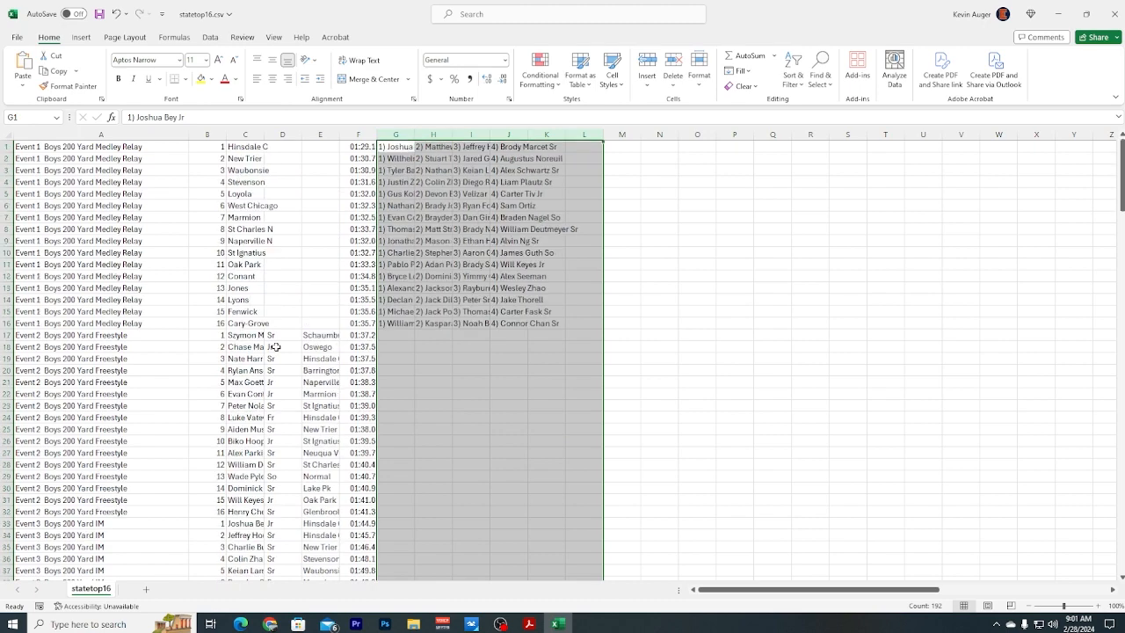
left_click(8, 136)
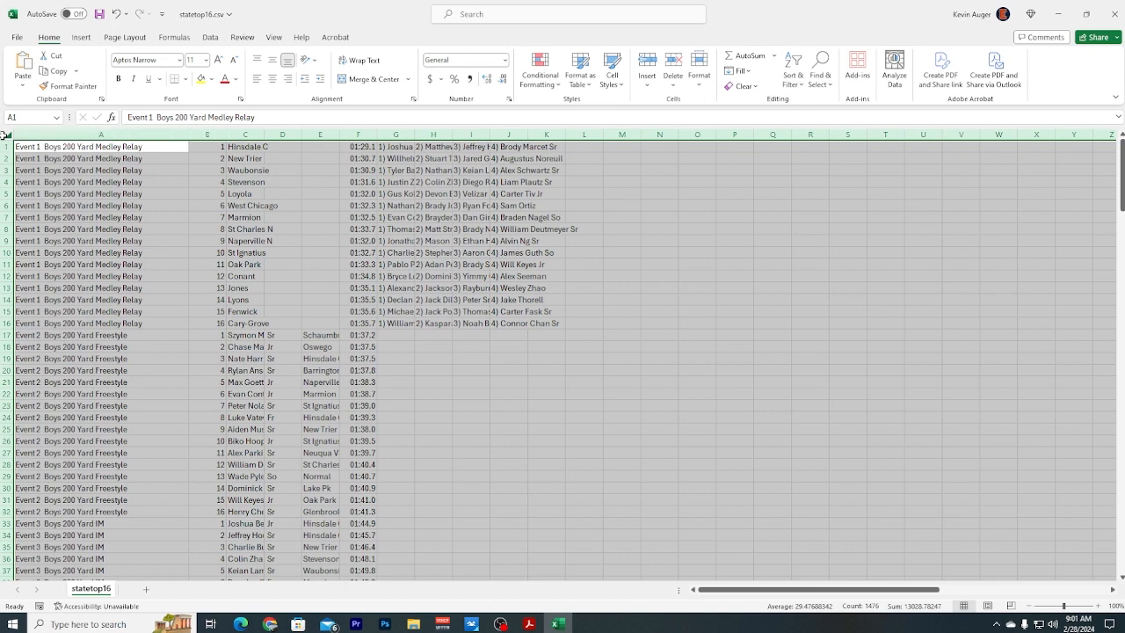
double_click(186, 135)
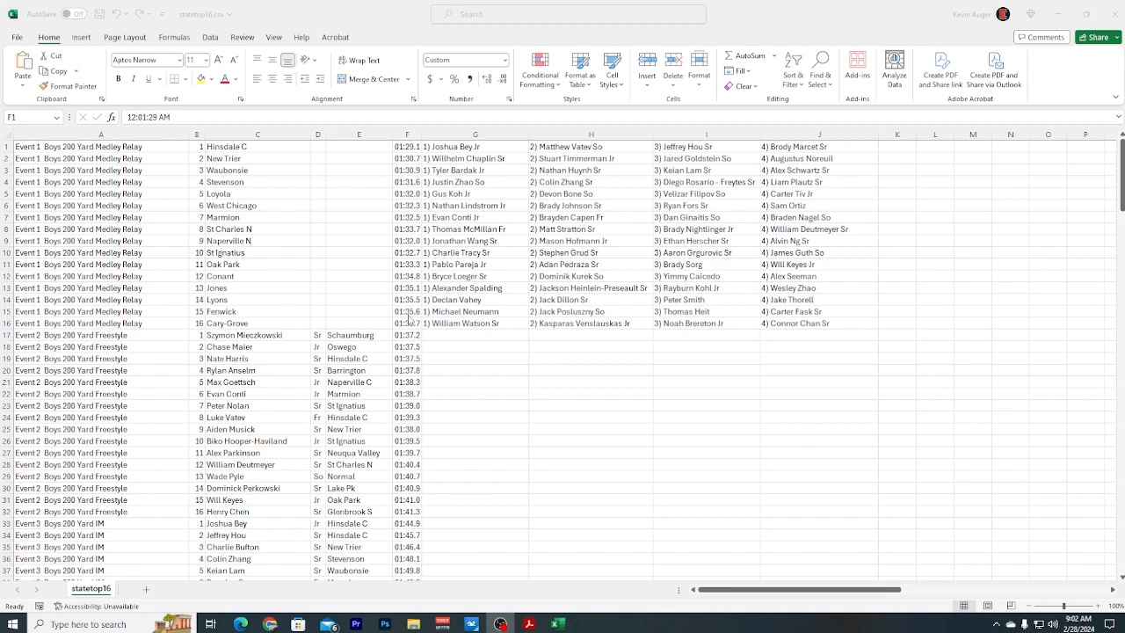
- Apply the custom number format m:ss.00 to the first finals time in cell F1
left_click(406, 147)
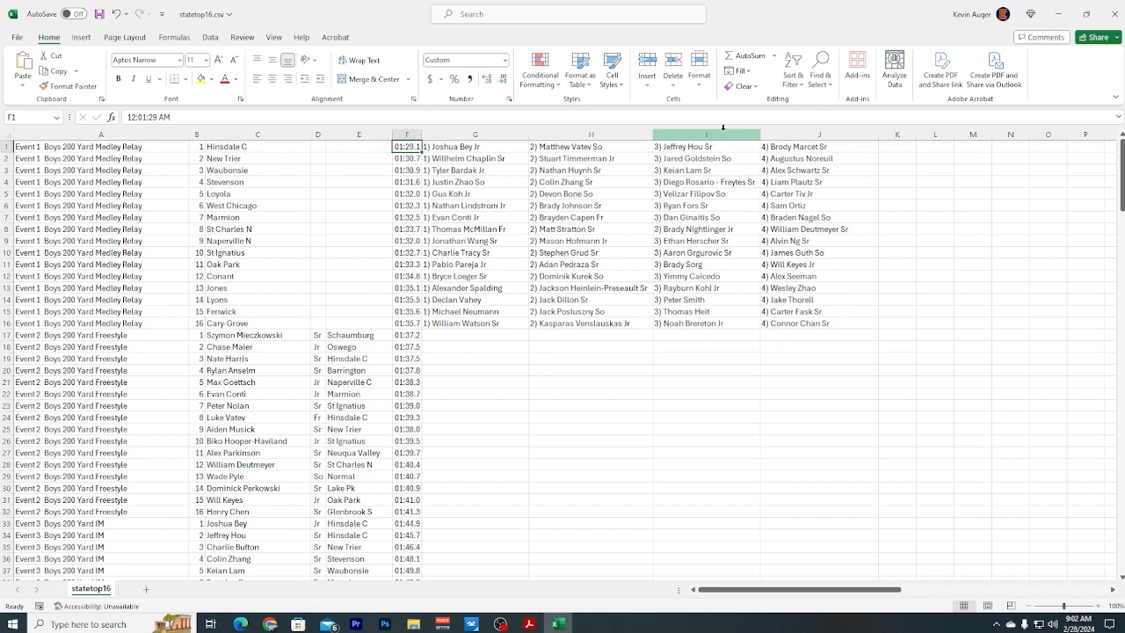
left_click(700, 78)
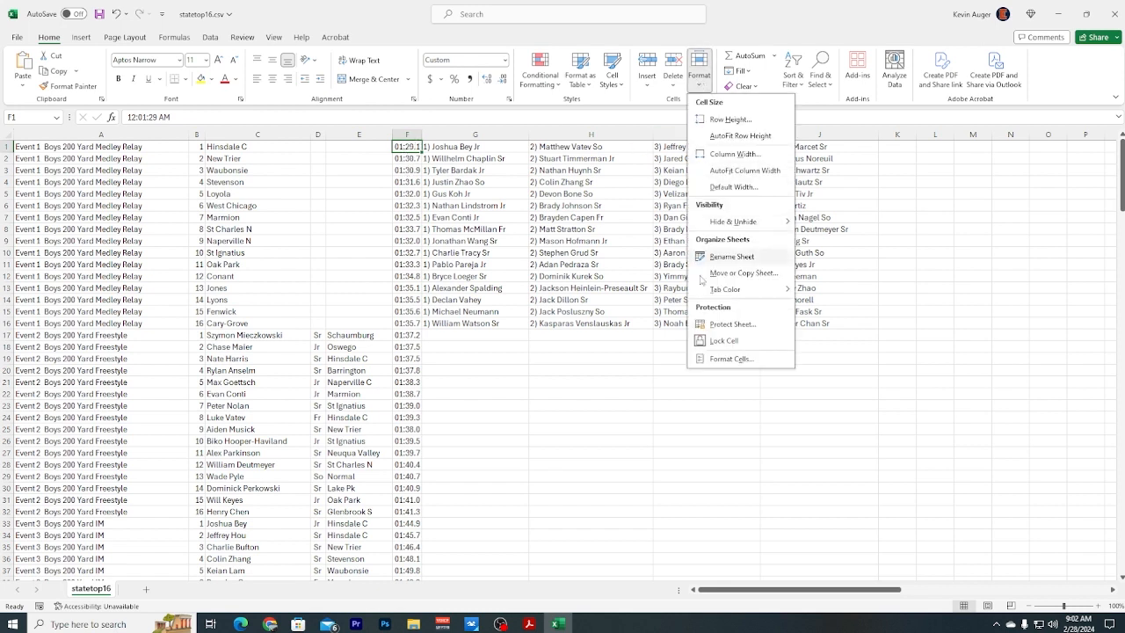
left_click(729, 359)
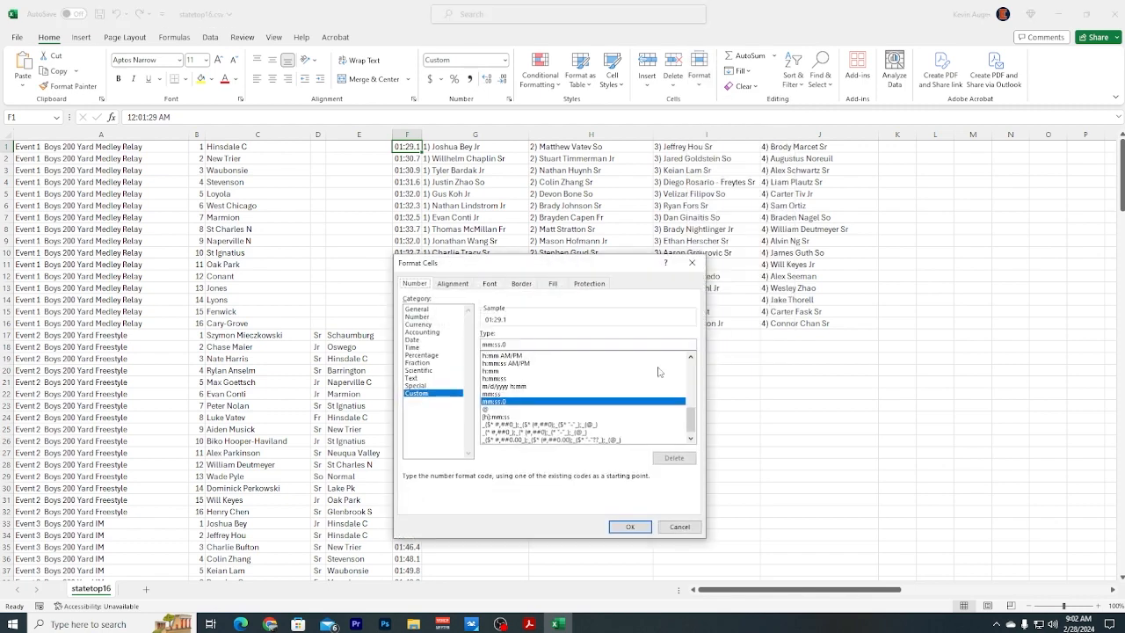
left_click(413, 348)
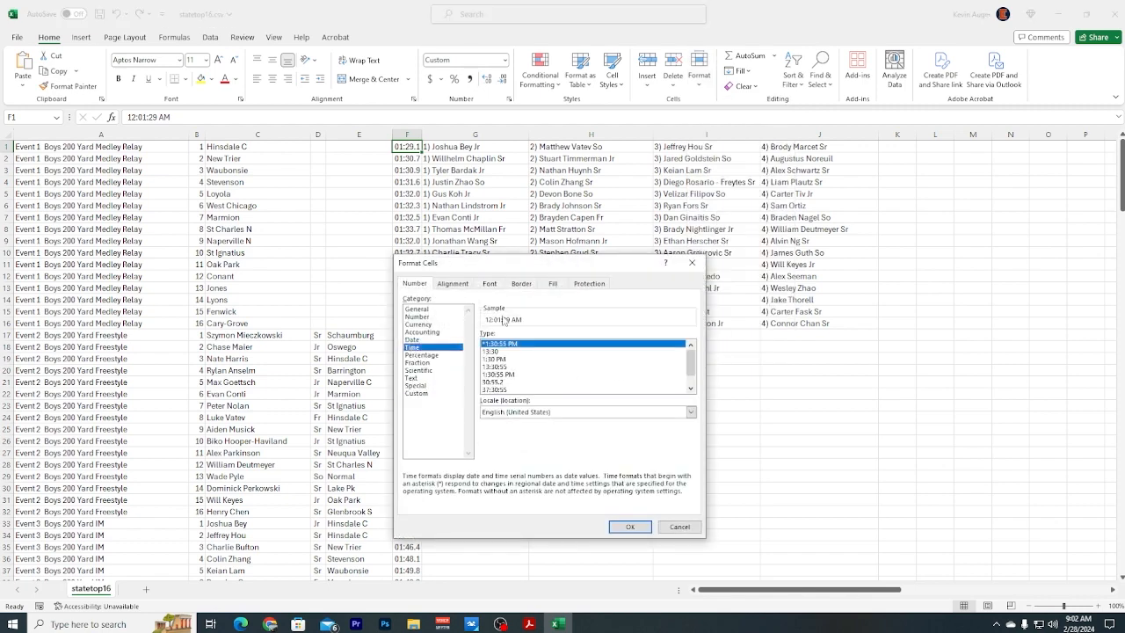
left_click(496, 383)
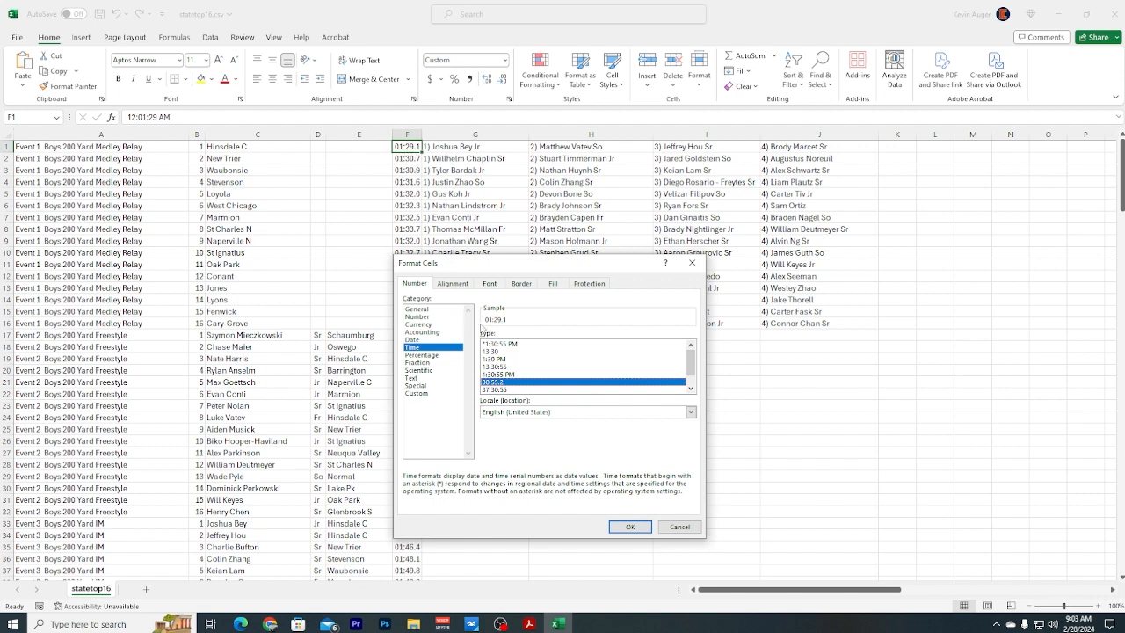
left_click(416, 394)
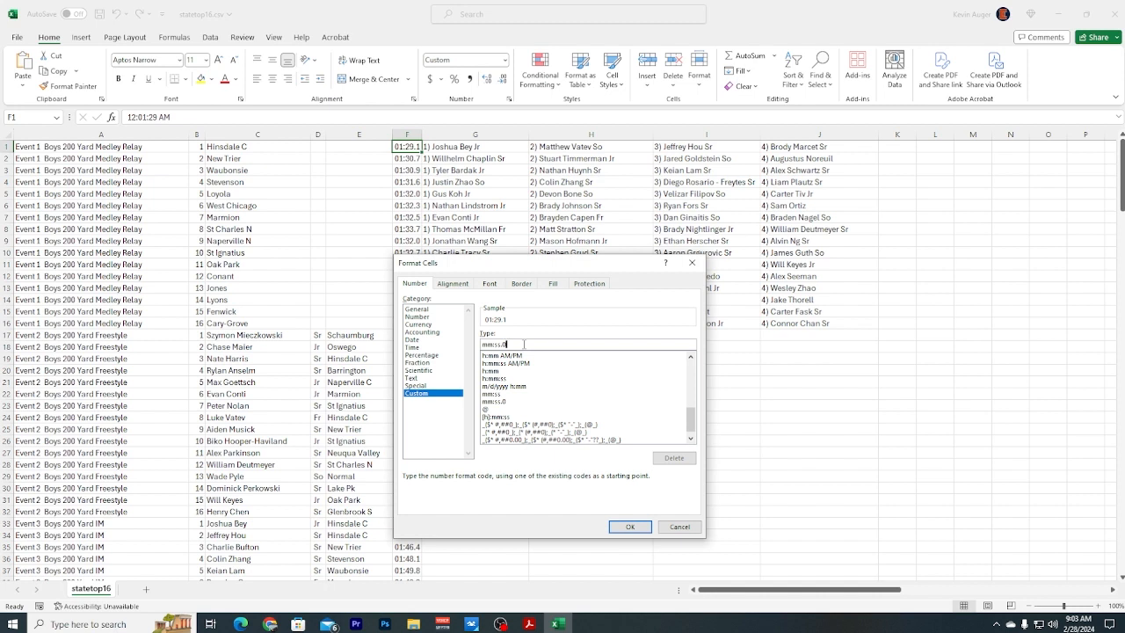
type("0")
left_click(484, 344)
key("BackSpace")
left_click(631, 527)
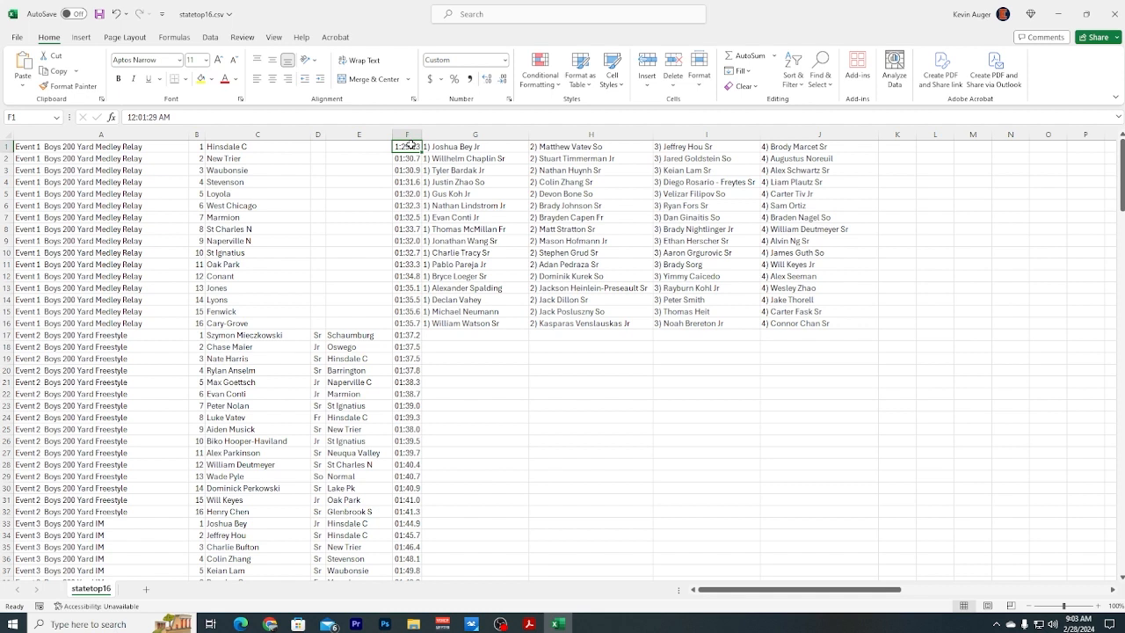
- Copy cell F1 and paste only its formatting onto the finals times of Events 1 to 3 in F2:F48
key("ctrl+c")
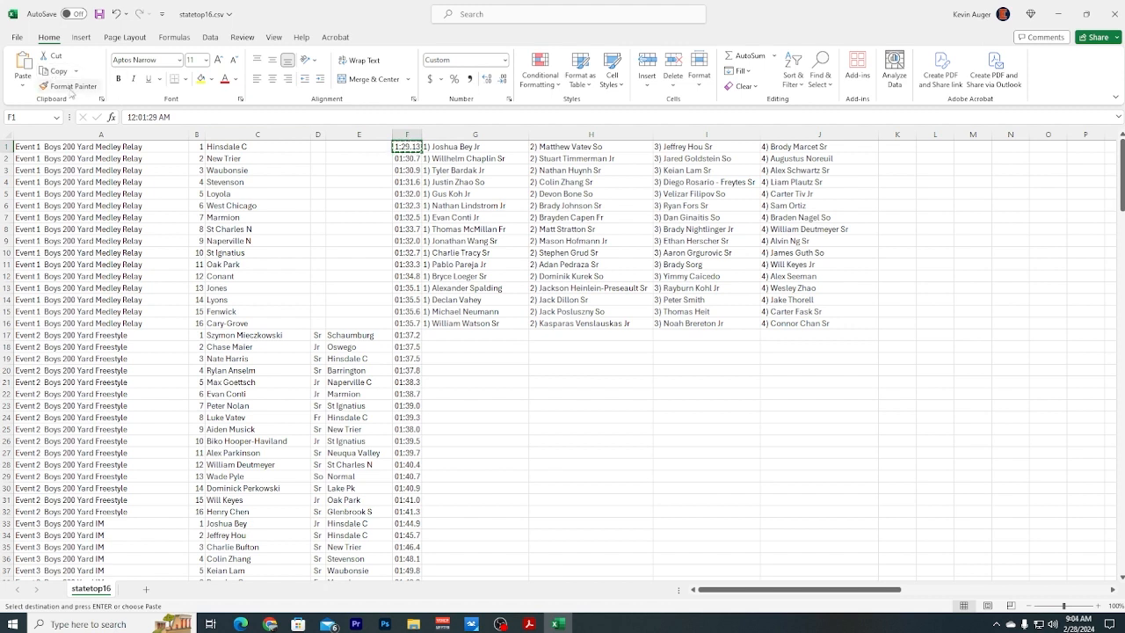
left_click(411, 158)
left_click_drag(410, 158, 405, 323)
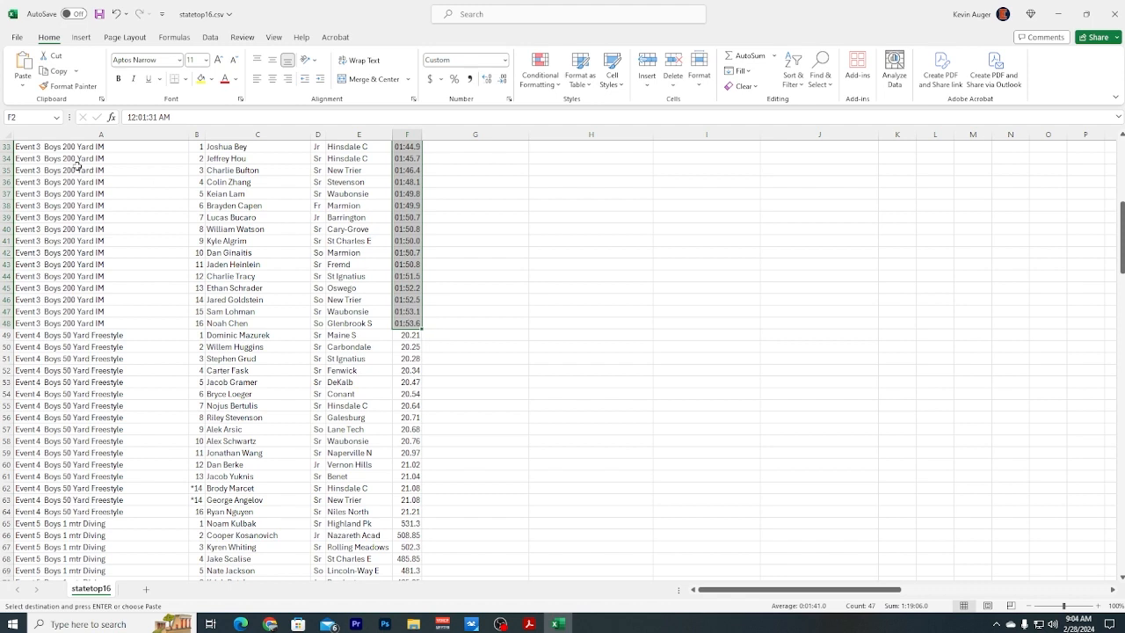
left_click(24, 88)
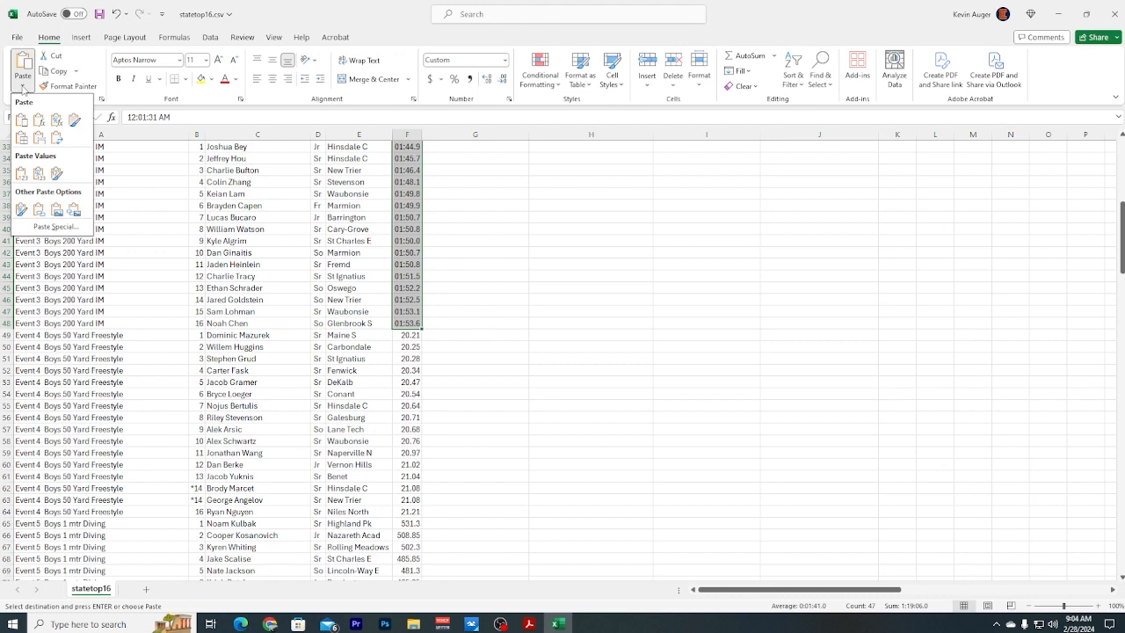
left_click(21, 210)
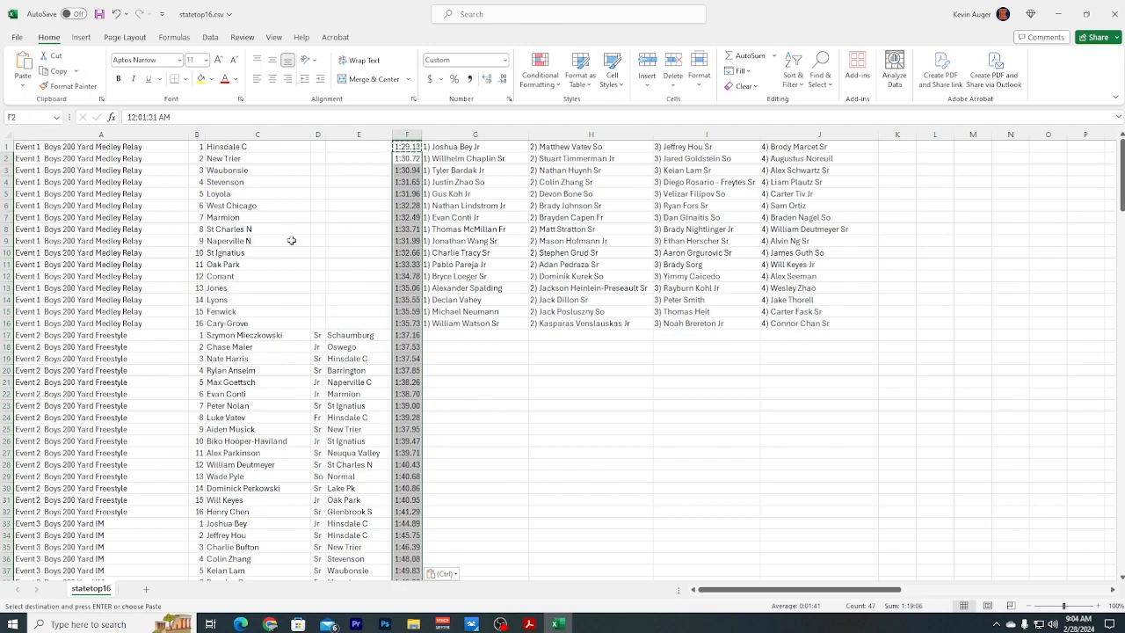
- Paste only the copied time formatting onto the Event 8 and Event 9 times in F113:F144
scroll(346, 184, "down", 8)
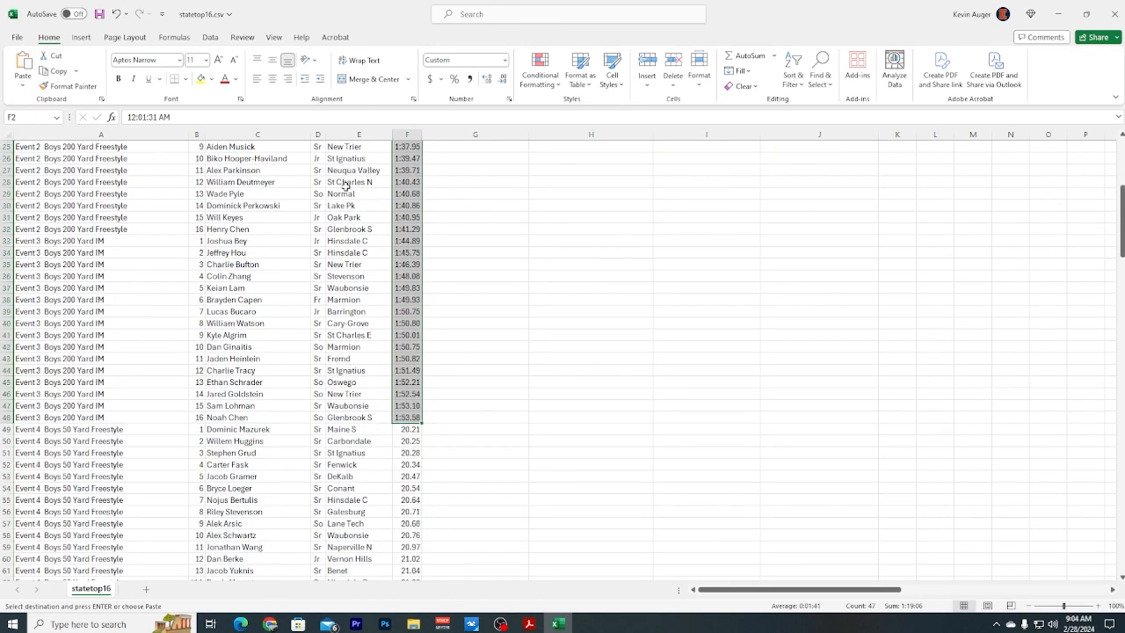
scroll(345, 185, "down", 9)
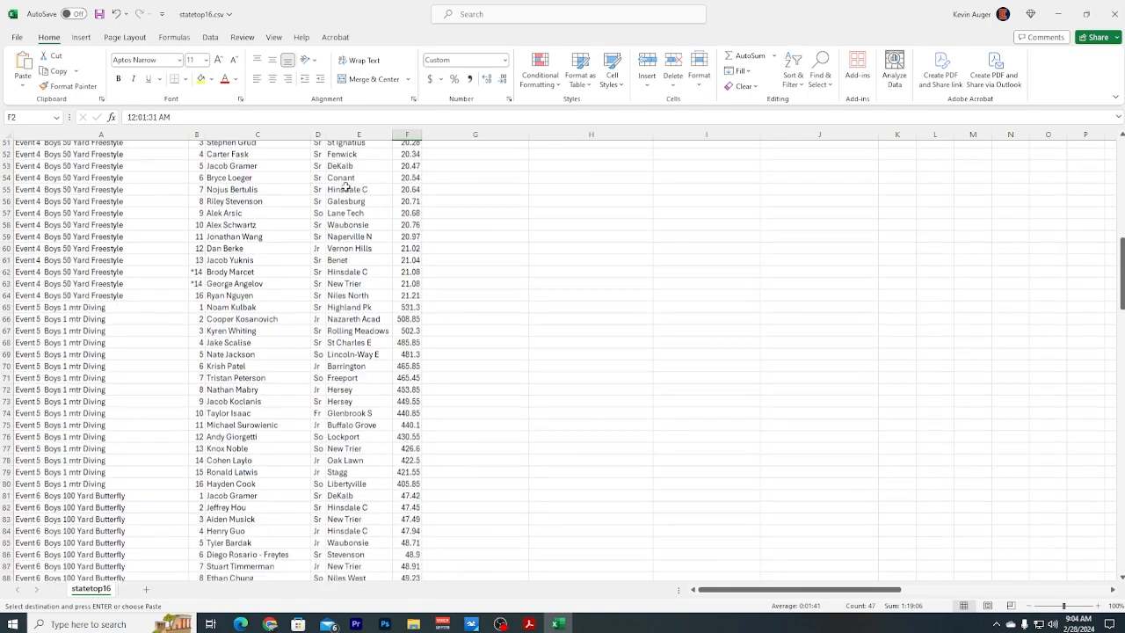
scroll(345, 186, "down", 12)
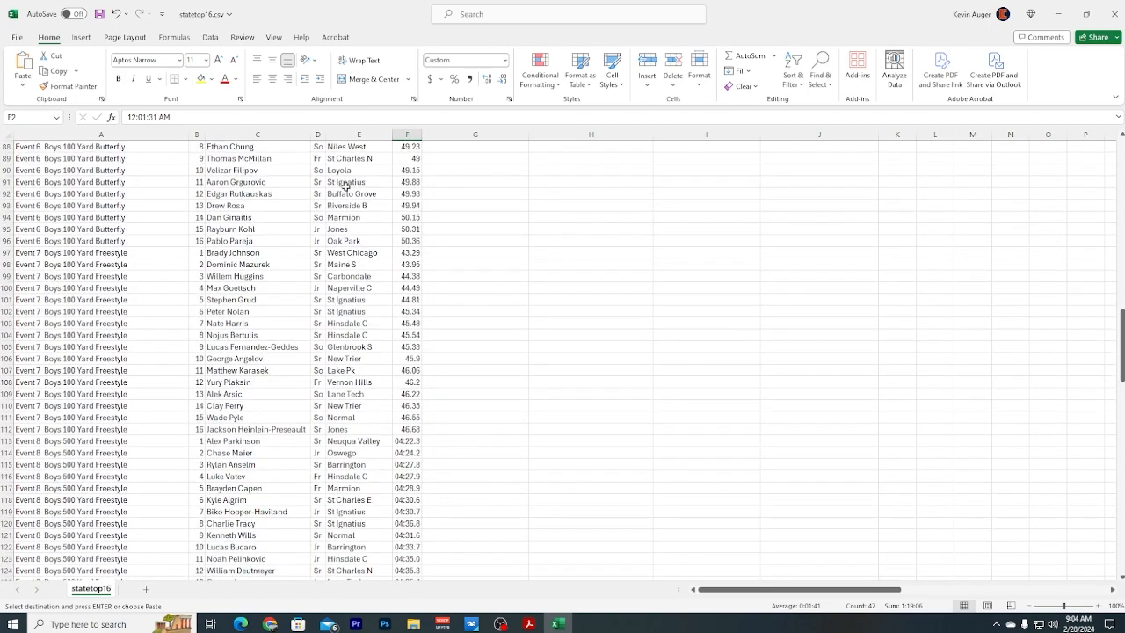
scroll(346, 185, "down", 3)
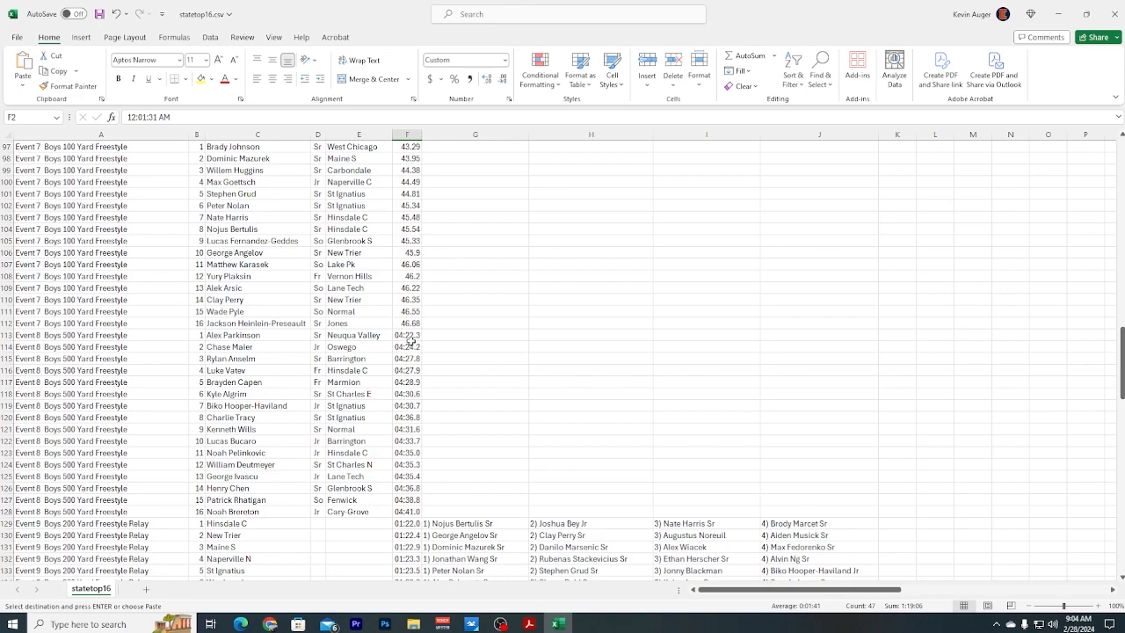
left_click_drag(409, 338, 408, 453)
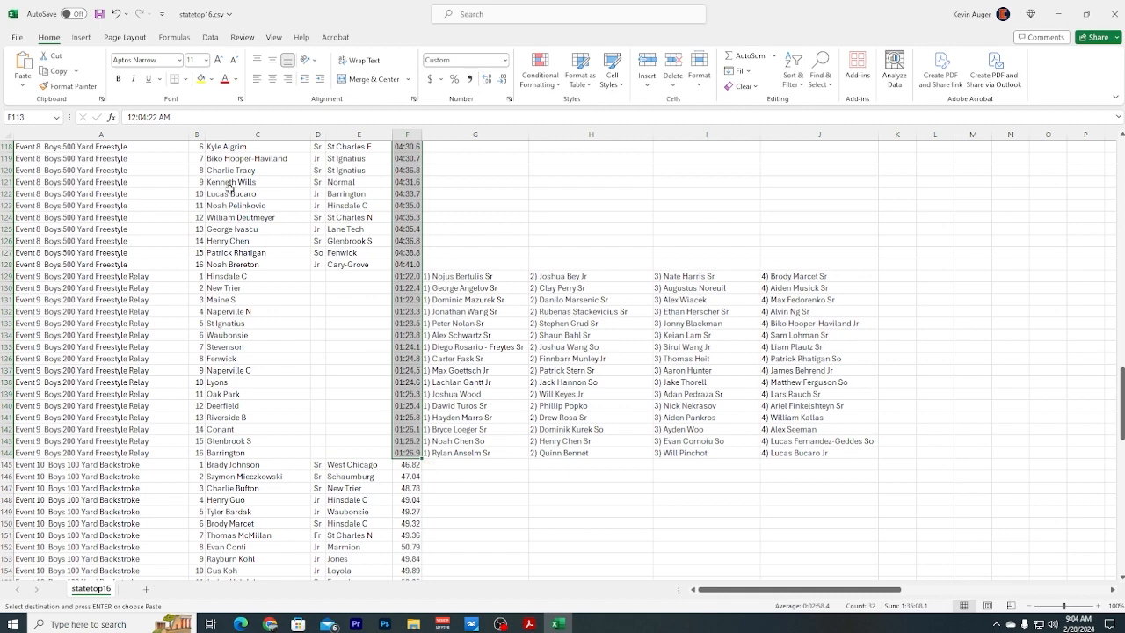
left_click(23, 83)
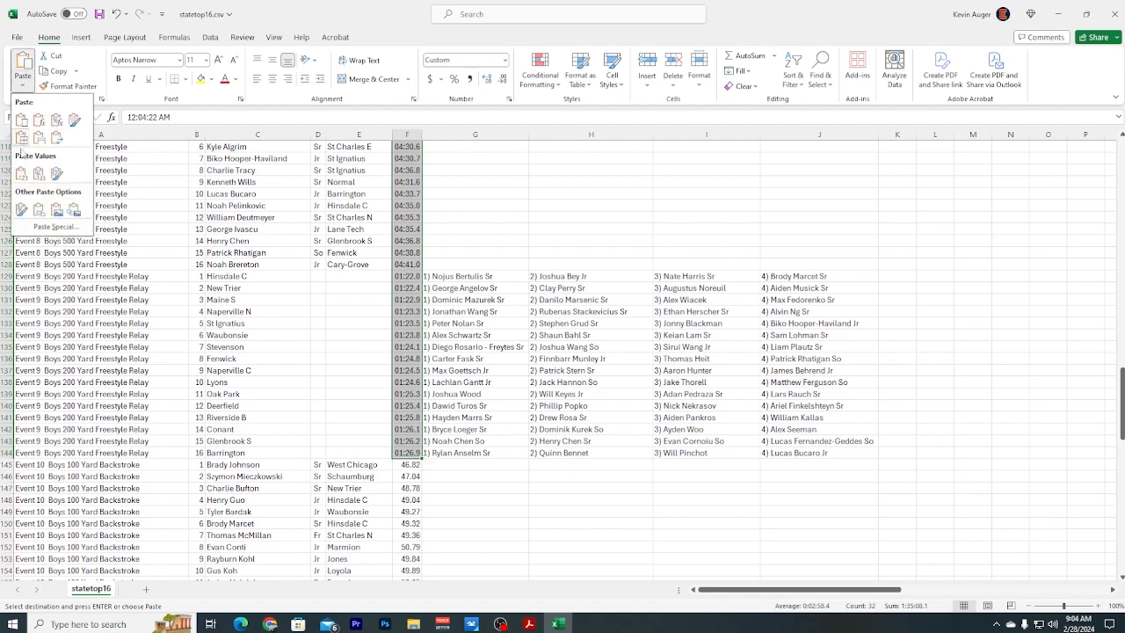
left_click(21, 209)
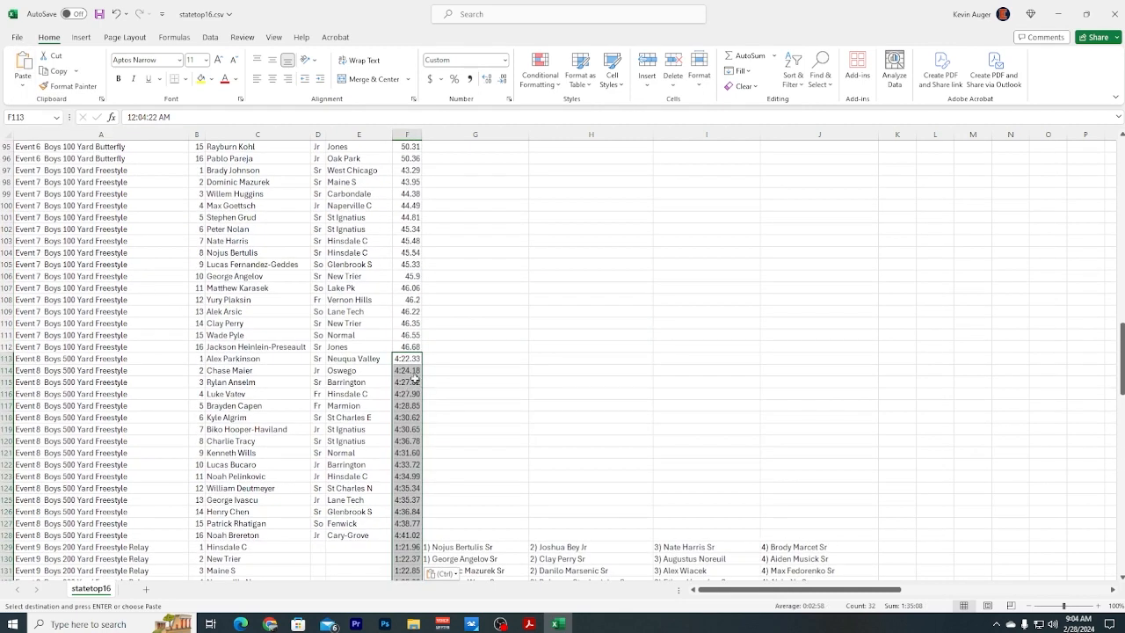
- Paste only the copied time formatting onto the Event 12 and Event 13 times in F177:F196
scroll(414, 376, "down", 20)
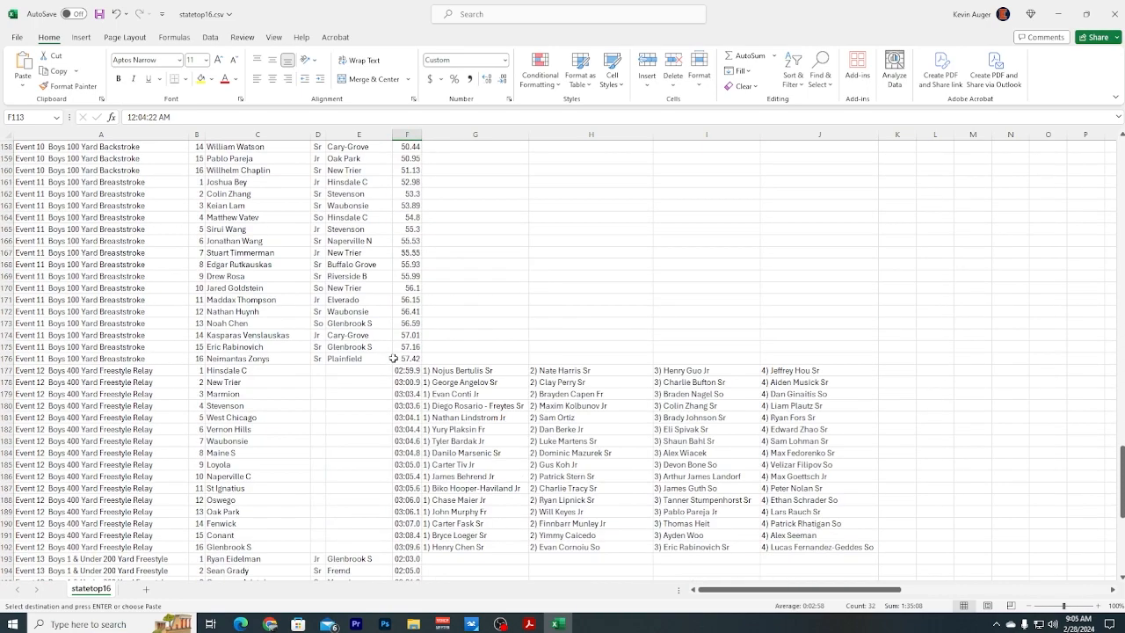
scroll(393, 359, "down", 4)
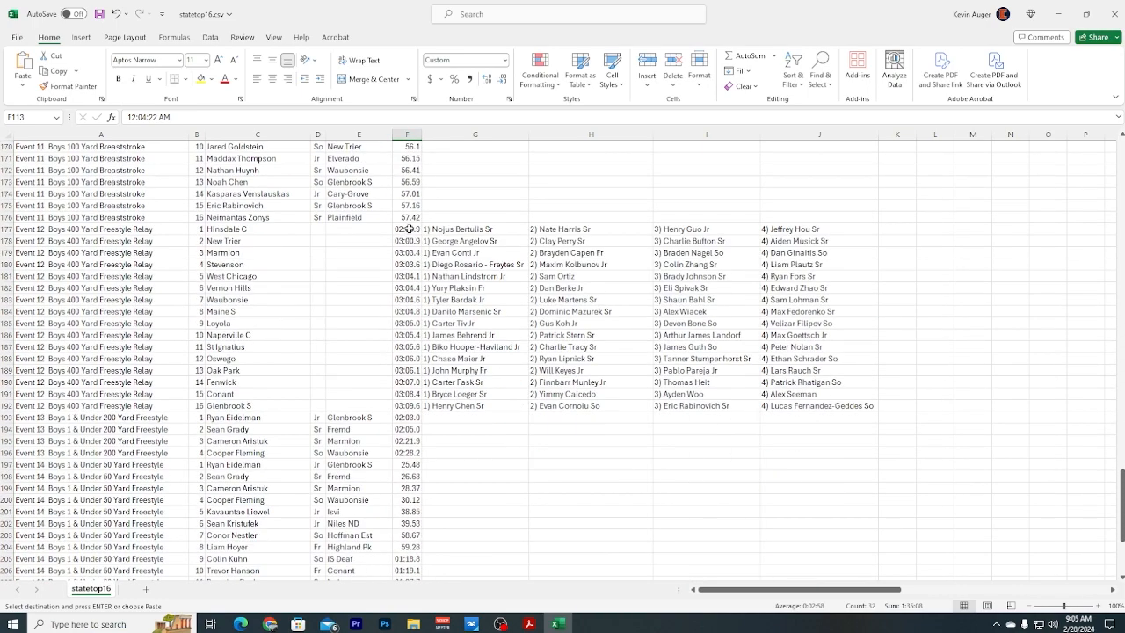
left_click_drag(407, 230, 406, 452)
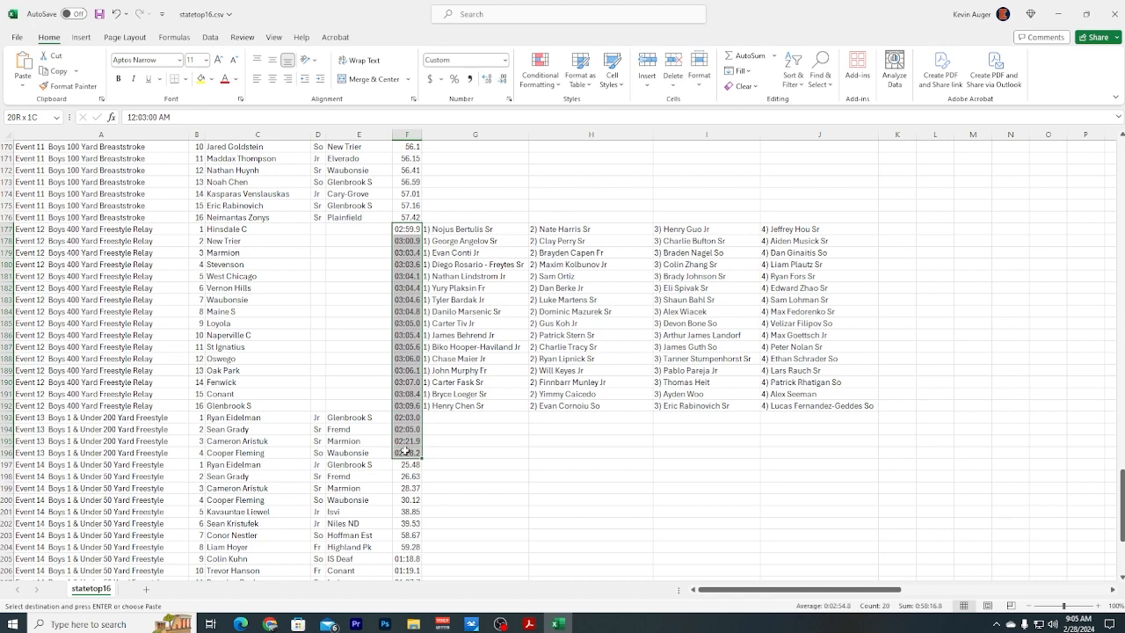
left_click(23, 77)
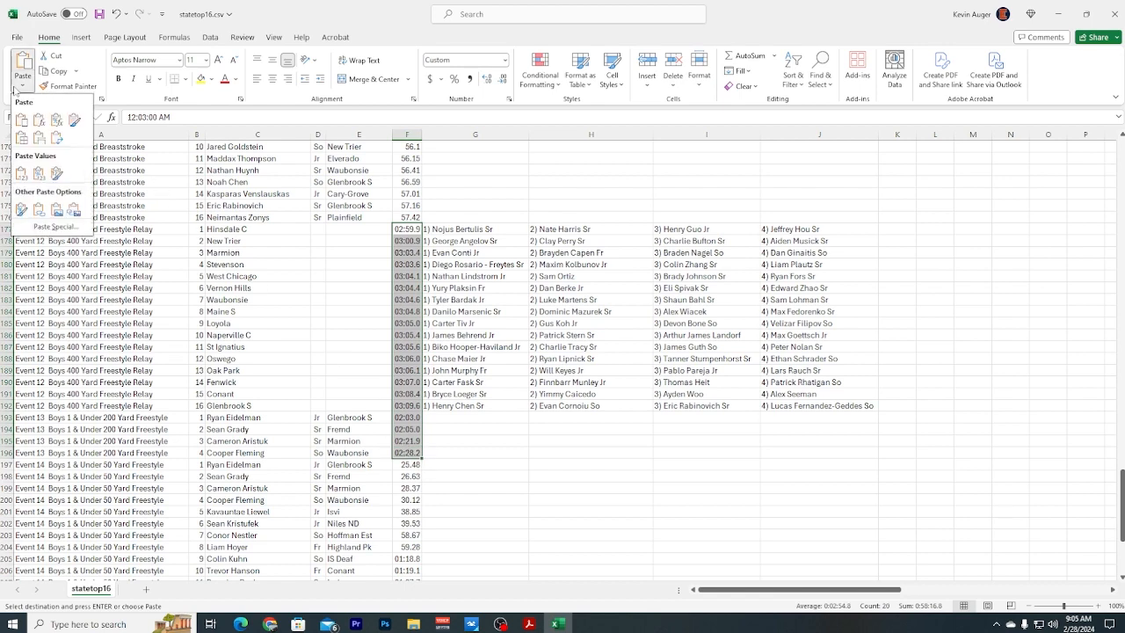
left_click(21, 211)
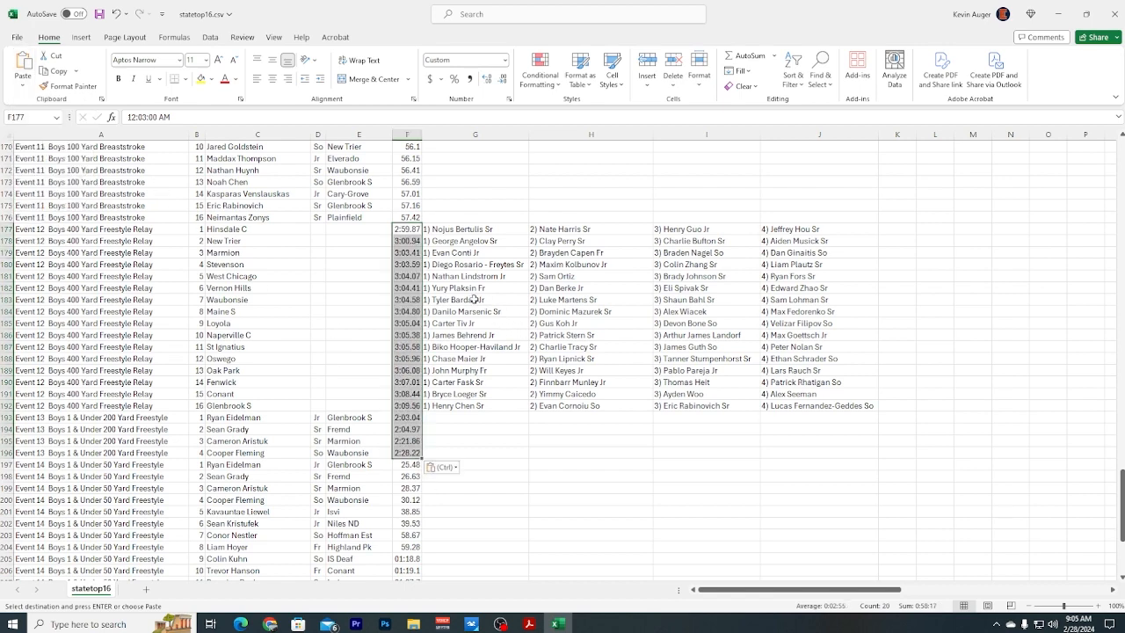
- Paste only the copied time formatting onto the Event 14 times over one minute in F205:F207
scroll(410, 274, "down", 4)
scroll(410, 274, "down", 4)
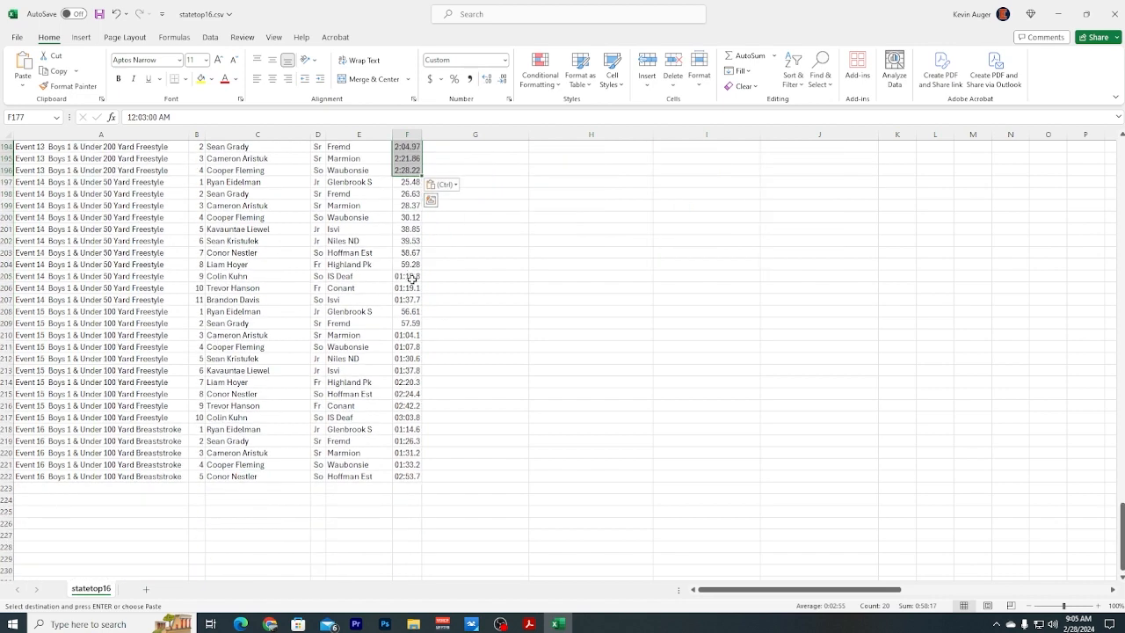
left_click_drag(410, 276, 409, 300)
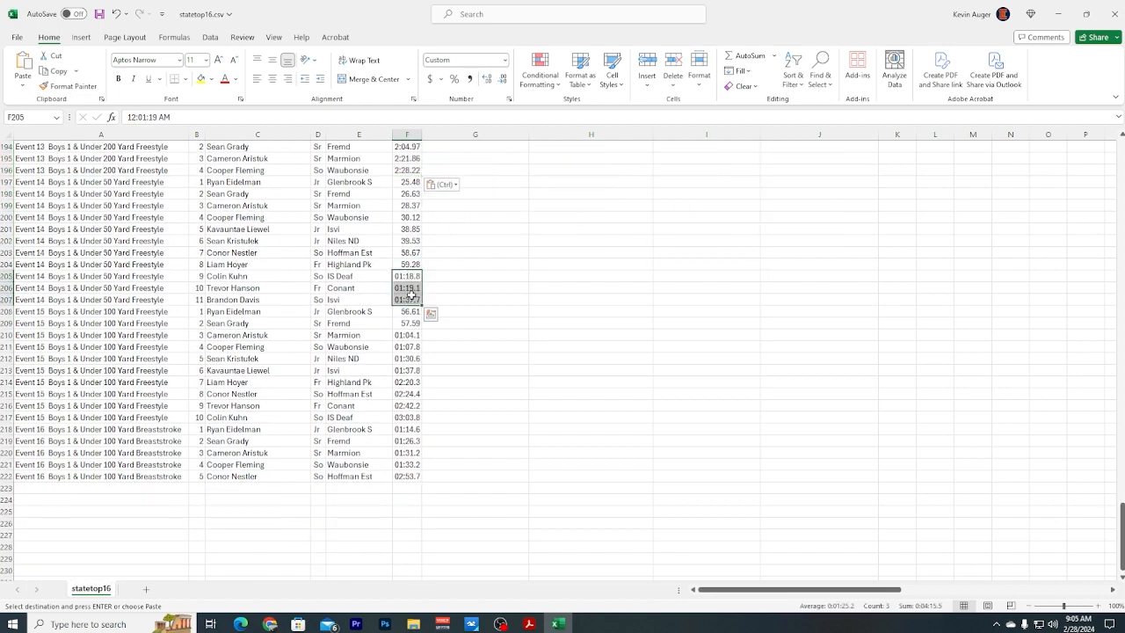
left_click(22, 86)
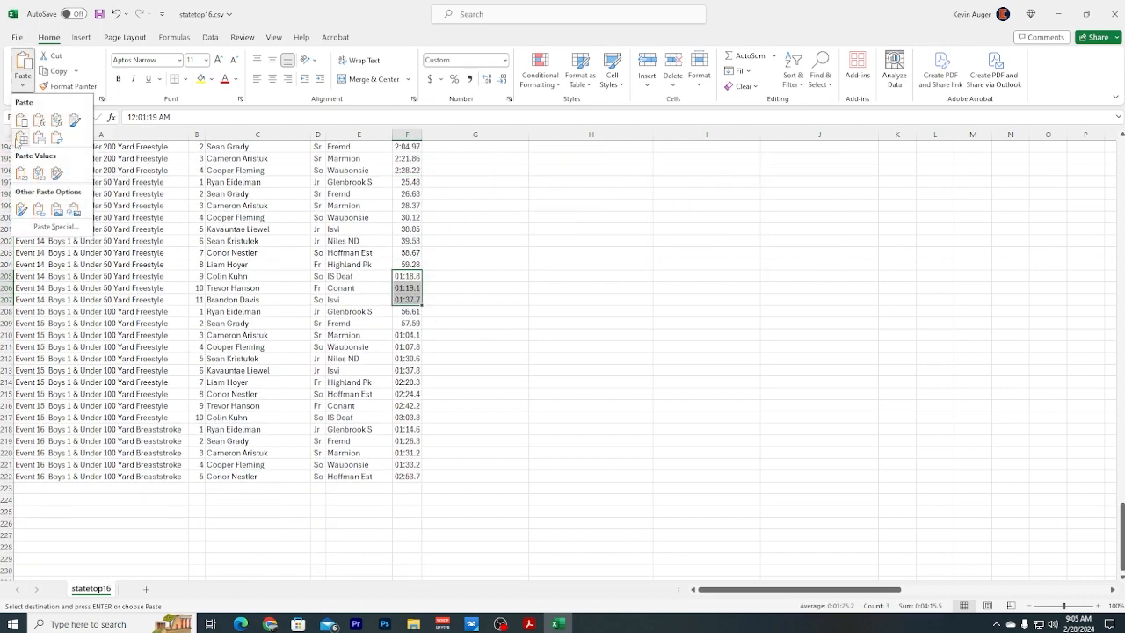
left_click(21, 210)
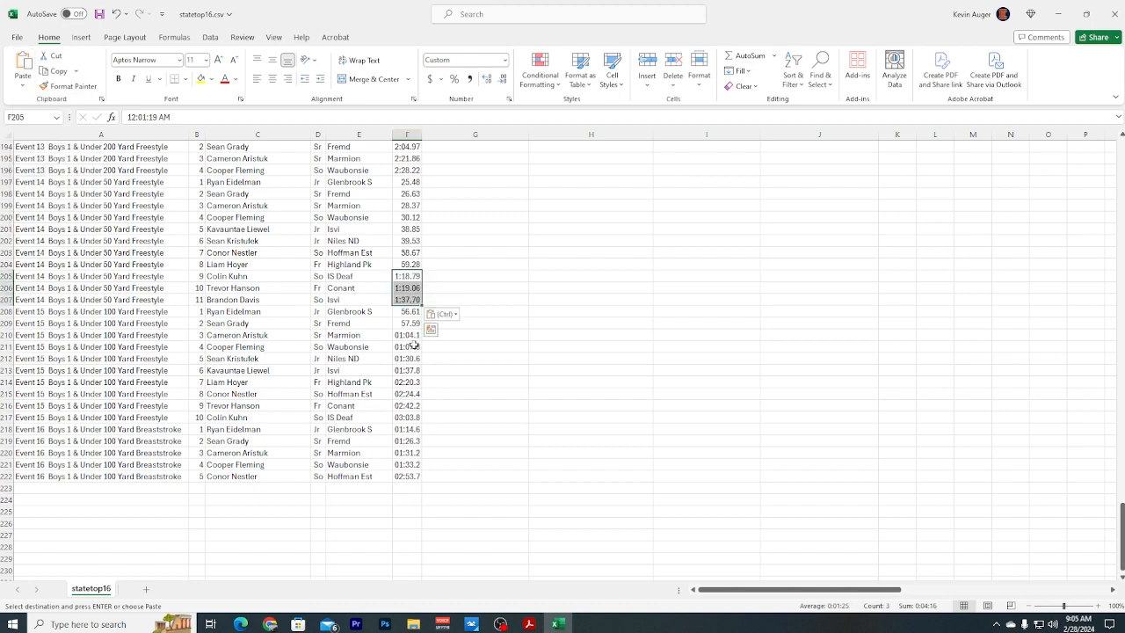
- Paste only the copied time formatting onto the remaining Event 15 and Event 16 times in F210:F222
left_click_drag(409, 336, 410, 476)
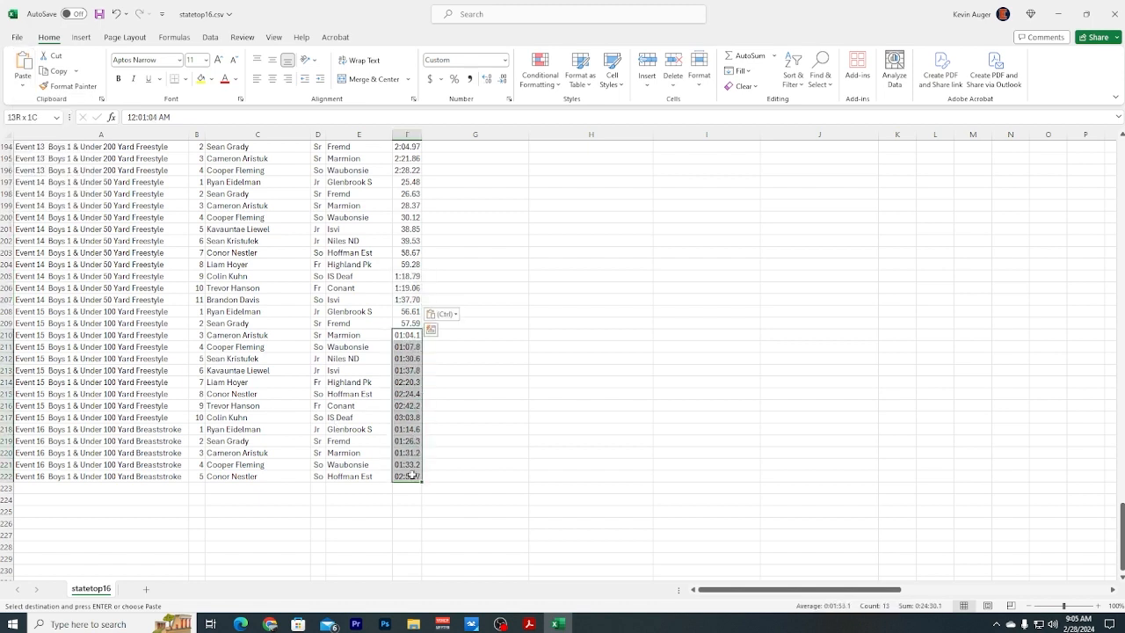
left_click(22, 85)
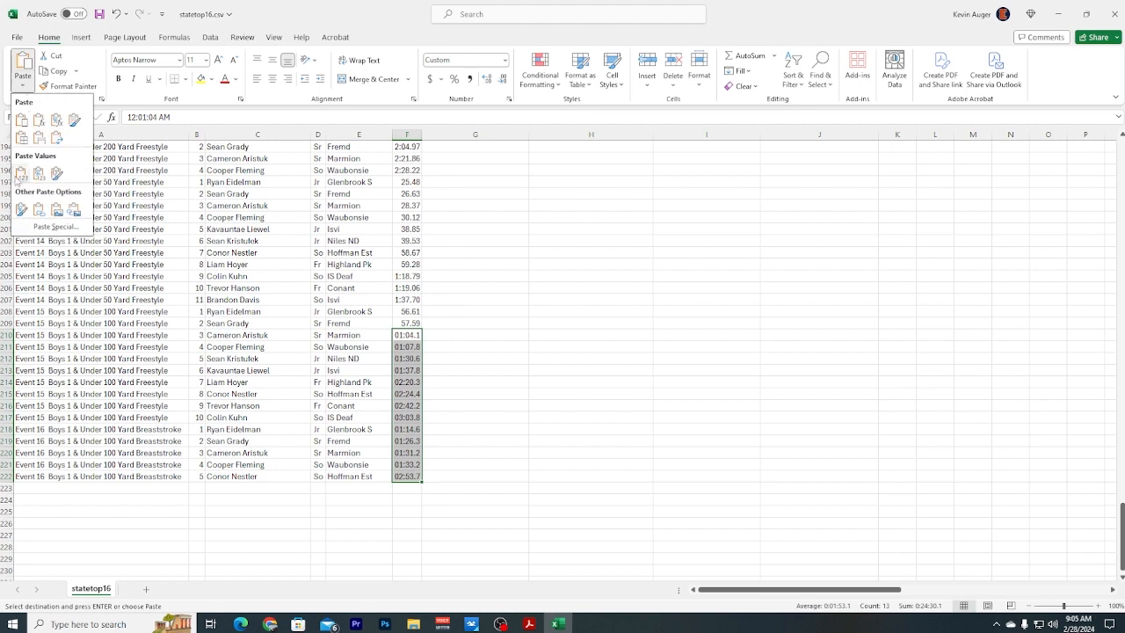
left_click(21, 210)
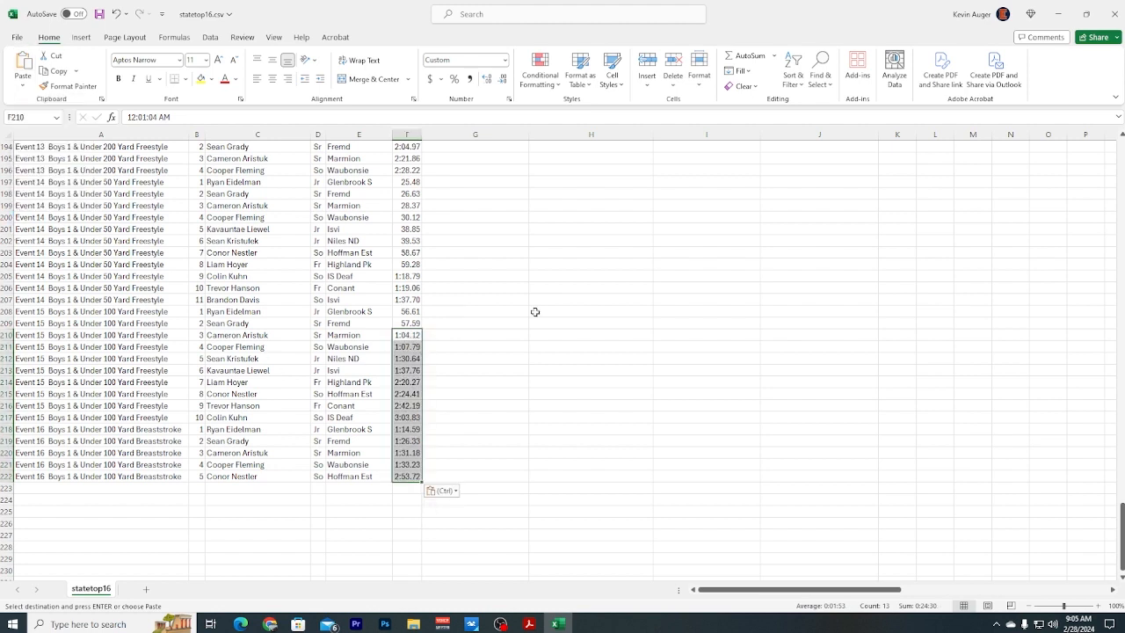
left_click(498, 307)
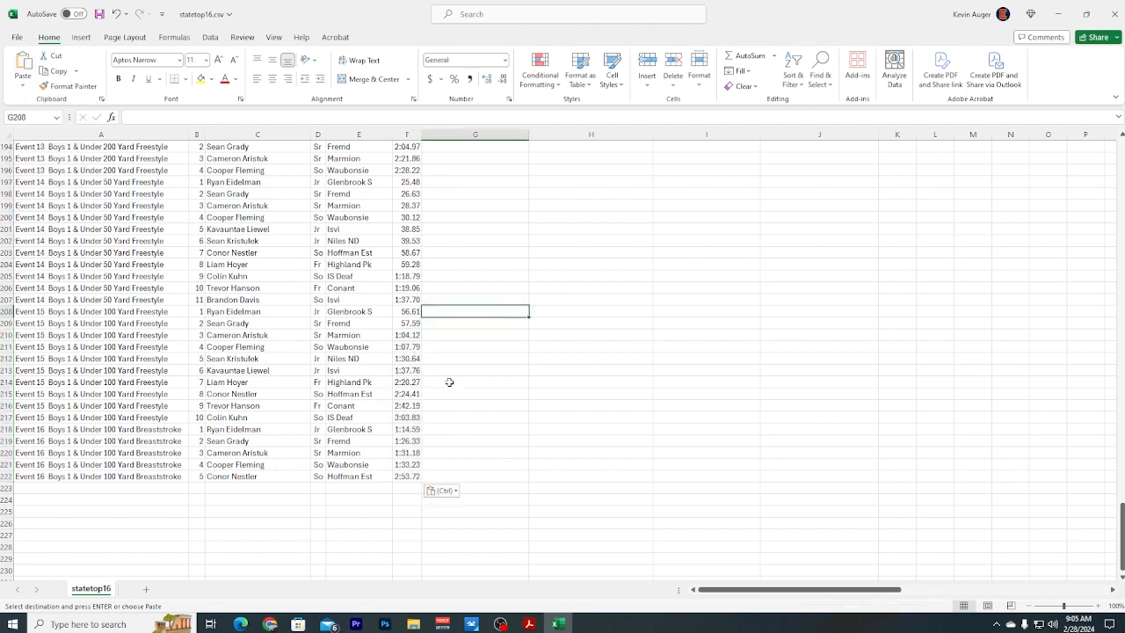
- Set the Event 11 times in F170, F165, F164 and F162 to display two decimal places
scroll(424, 358, "up", 5)
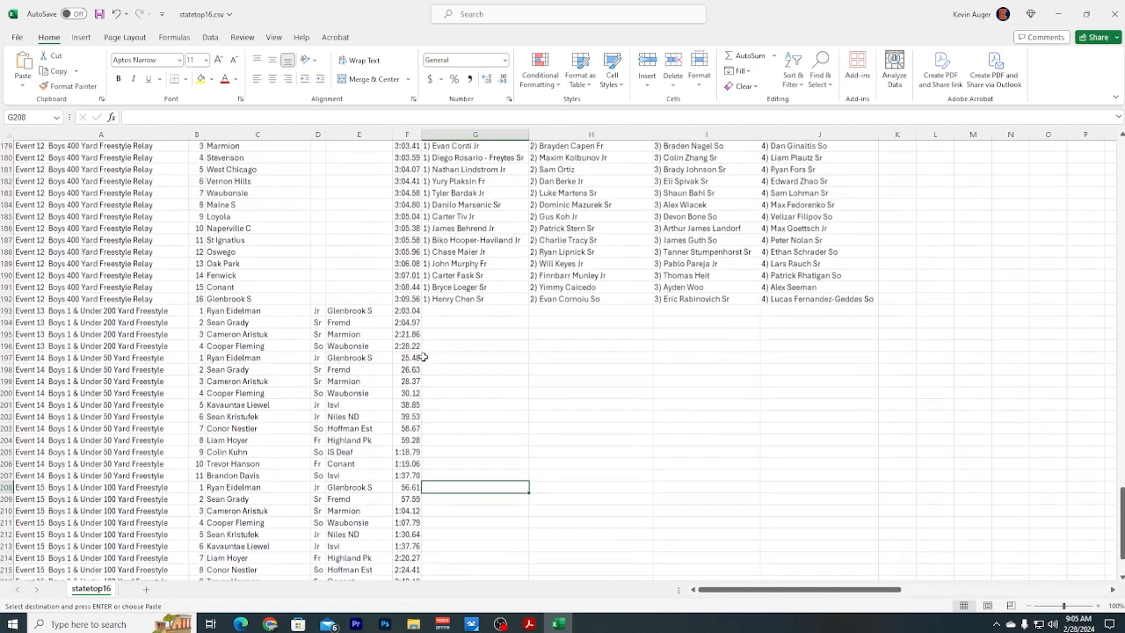
scroll(424, 358, "up", 6)
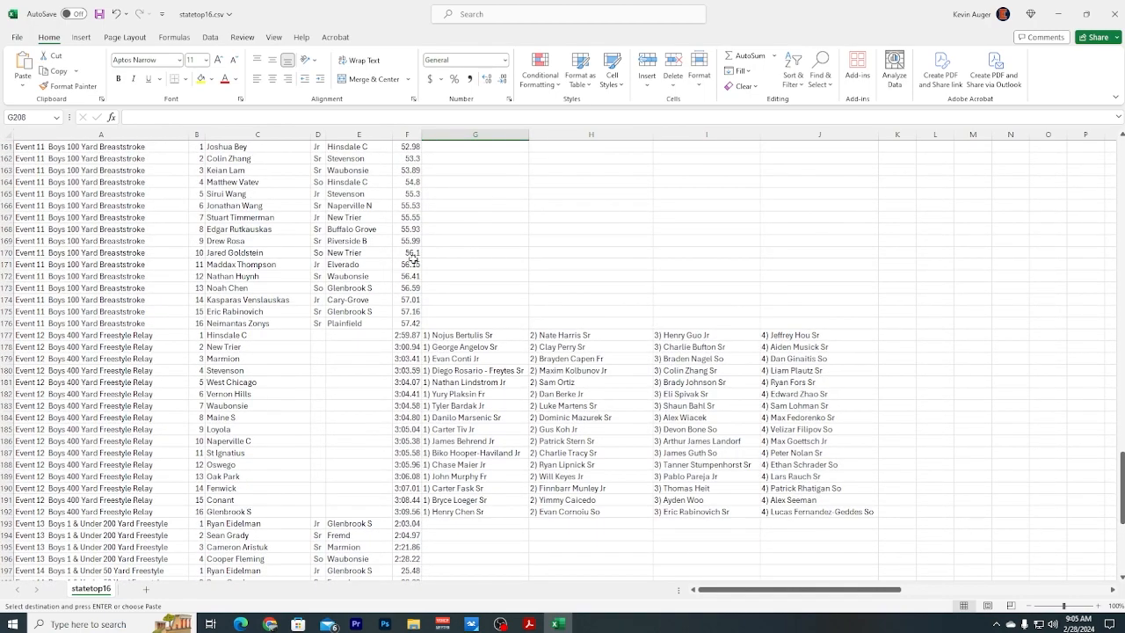
left_click(410, 252)
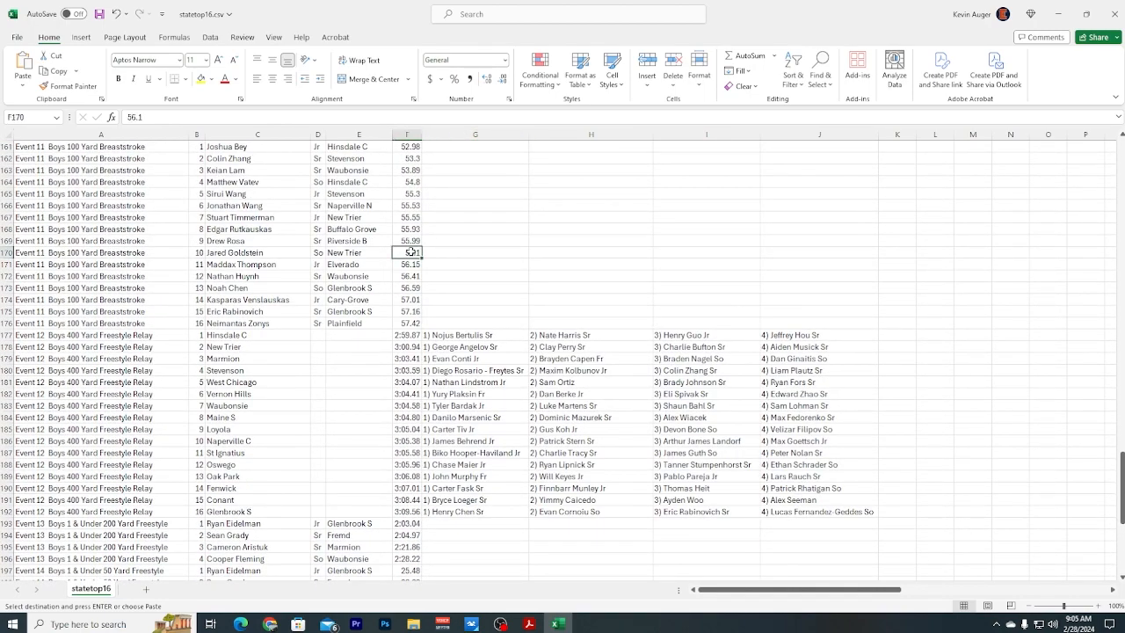
left_click(504, 81)
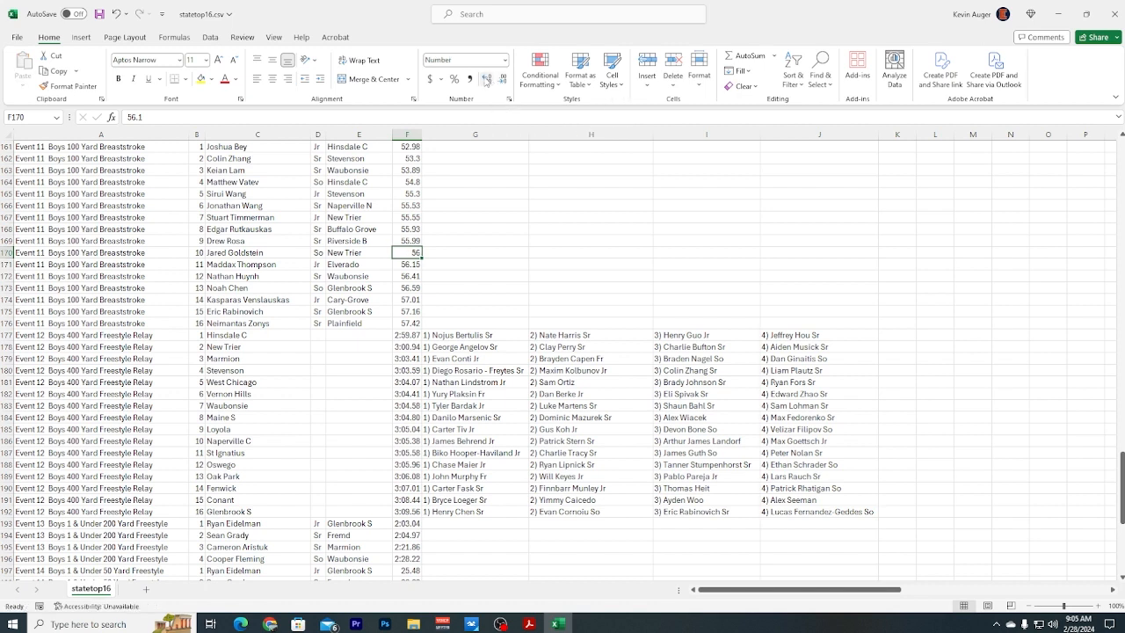
left_click(407, 195)
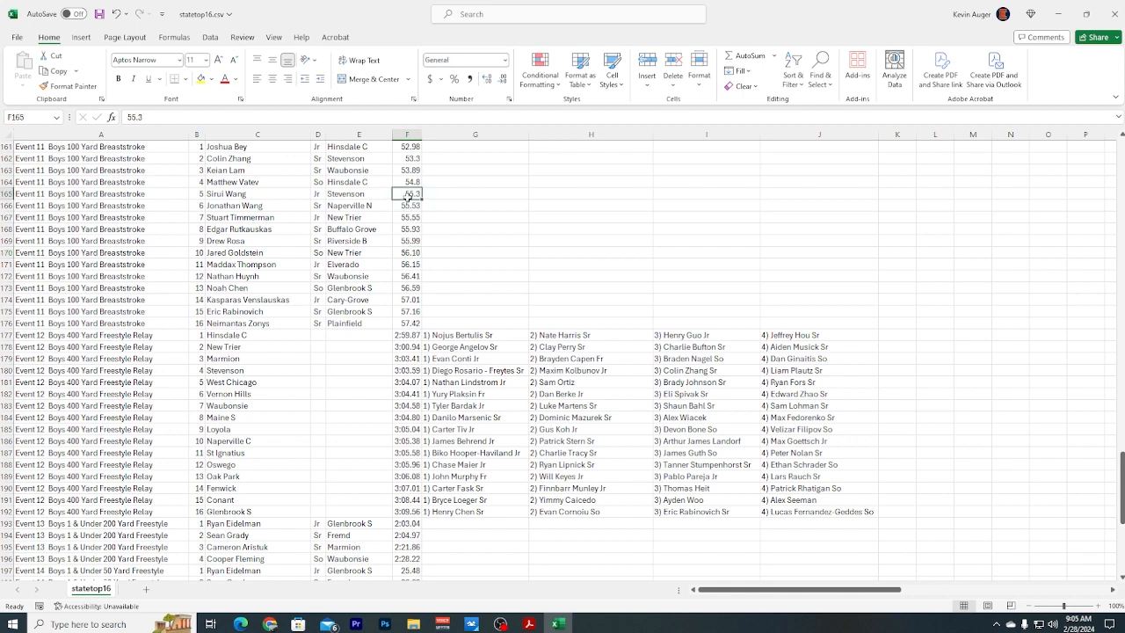
left_click(489, 79)
left_click(413, 178)
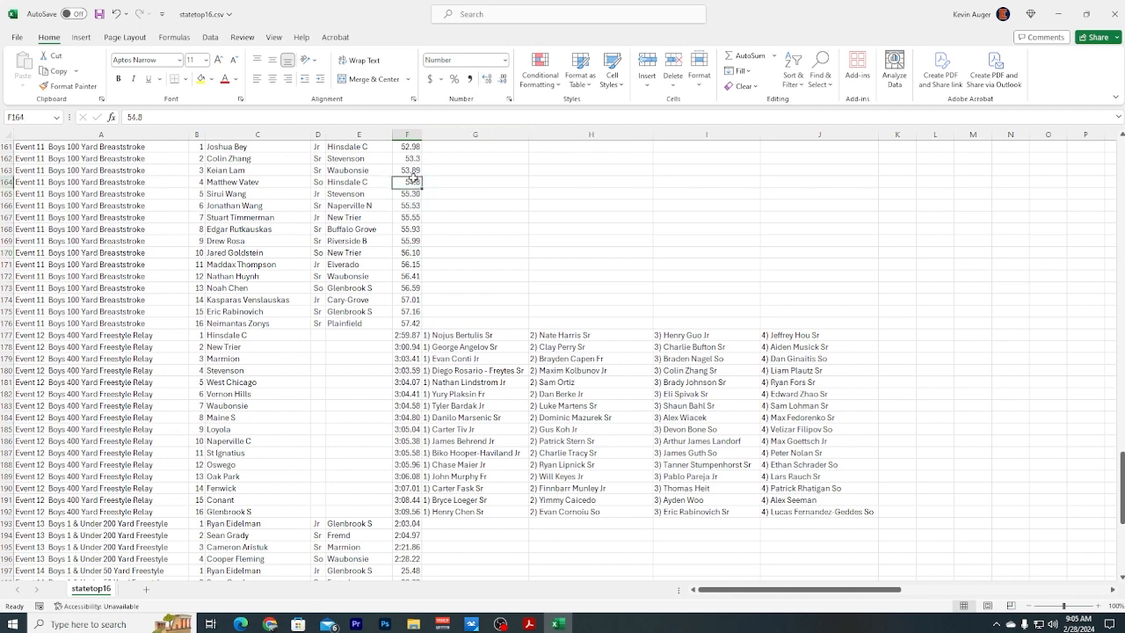
left_click(489, 79)
left_click(410, 158)
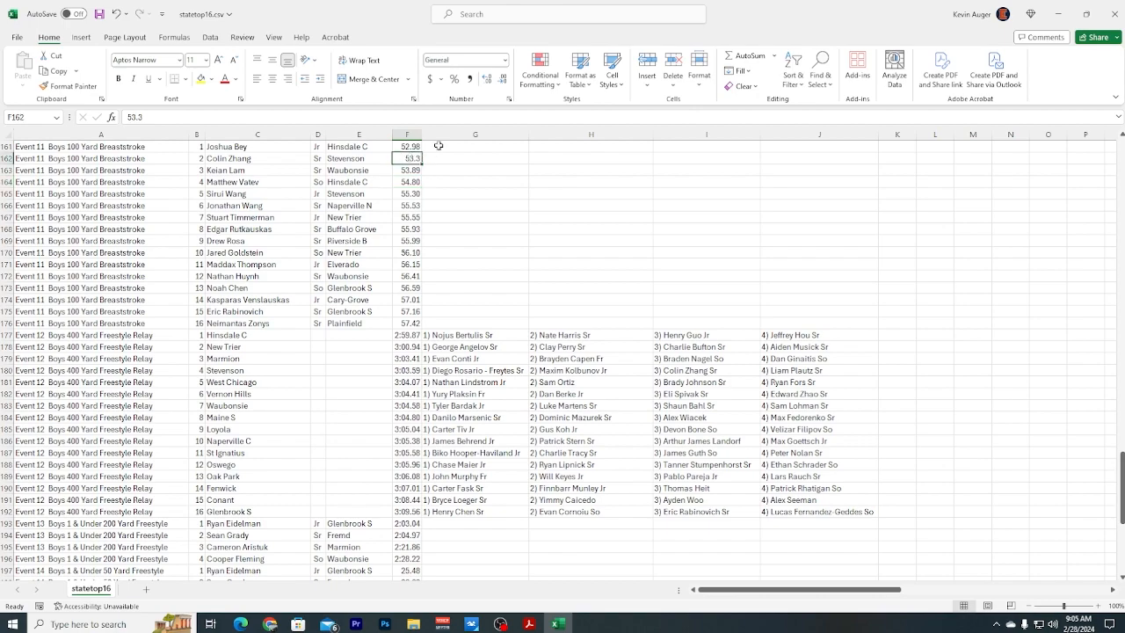
left_click(489, 79)
- Set the Event 7 times in F108 and F106 to display two decimal places
scroll(447, 226, "up", 7)
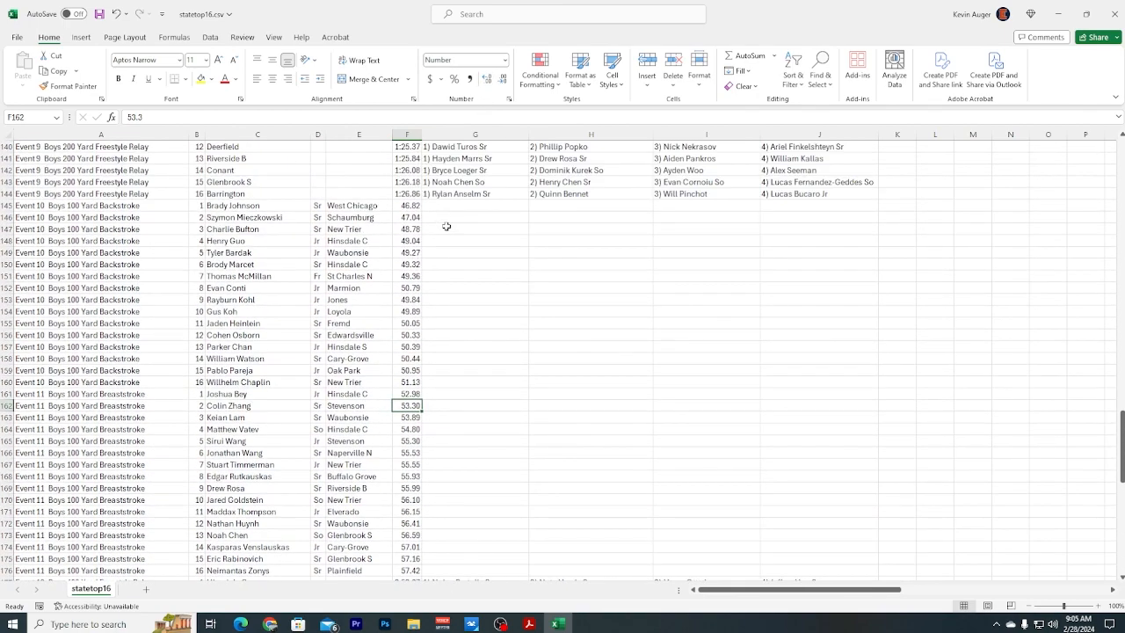
scroll(447, 226, "up", 8)
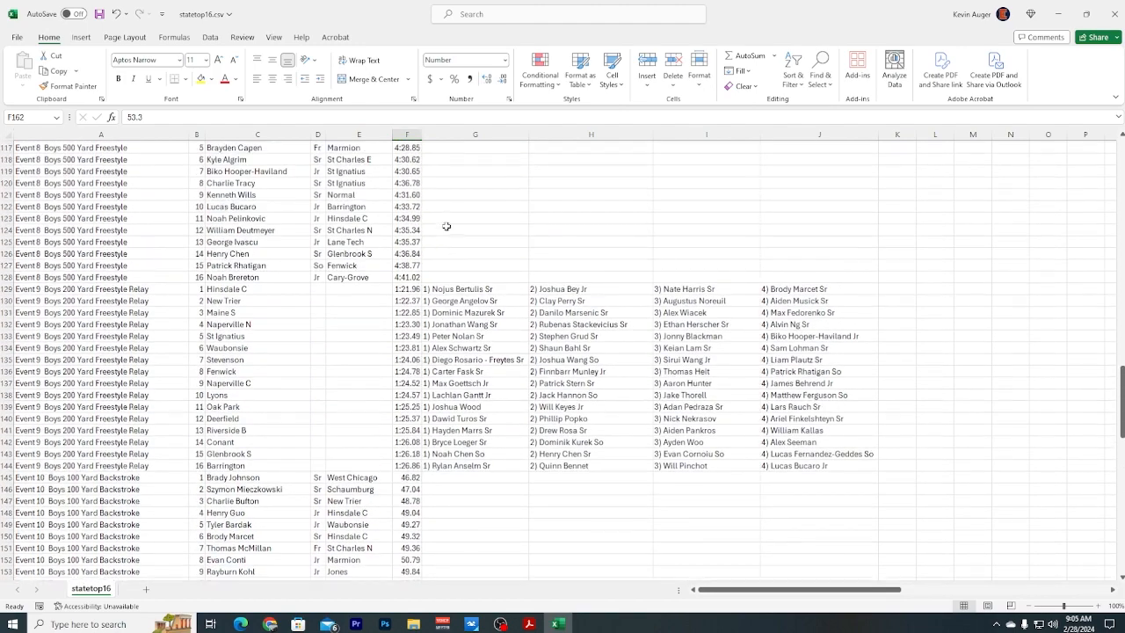
scroll(446, 226, "up", 1)
scroll(427, 279, "up", 3)
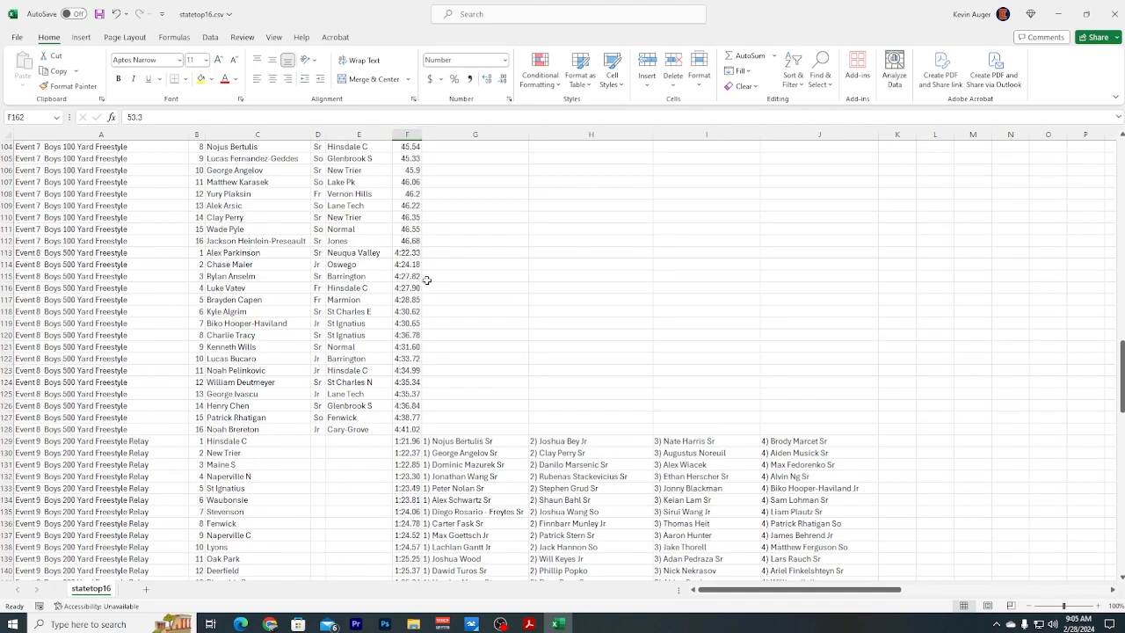
scroll(426, 279, "up", 1)
left_click(413, 229)
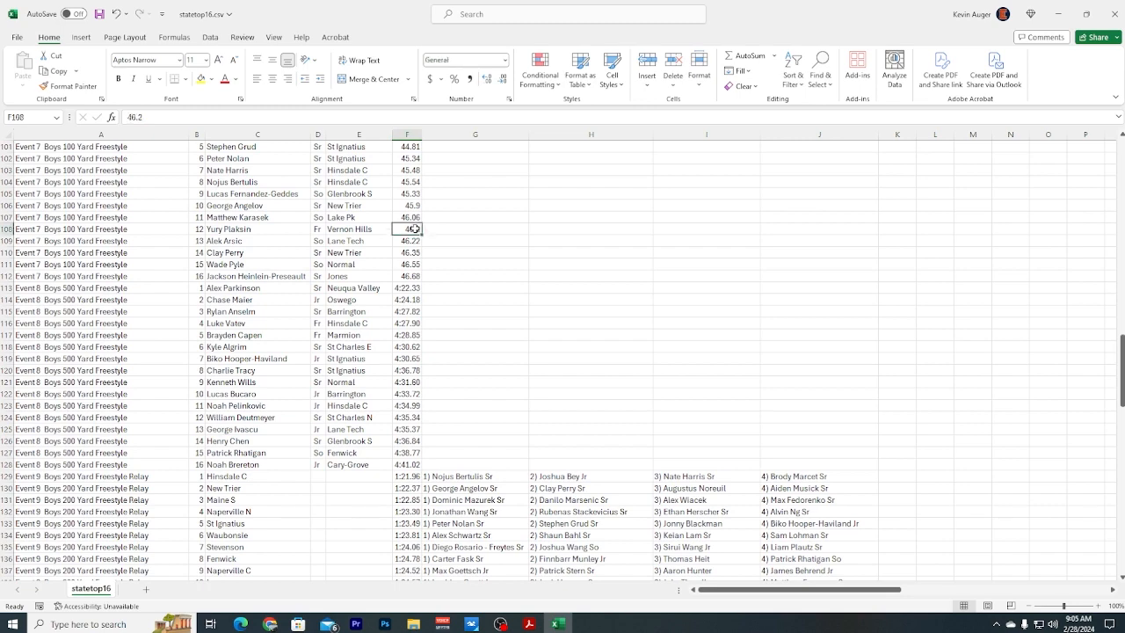
left_click(486, 79)
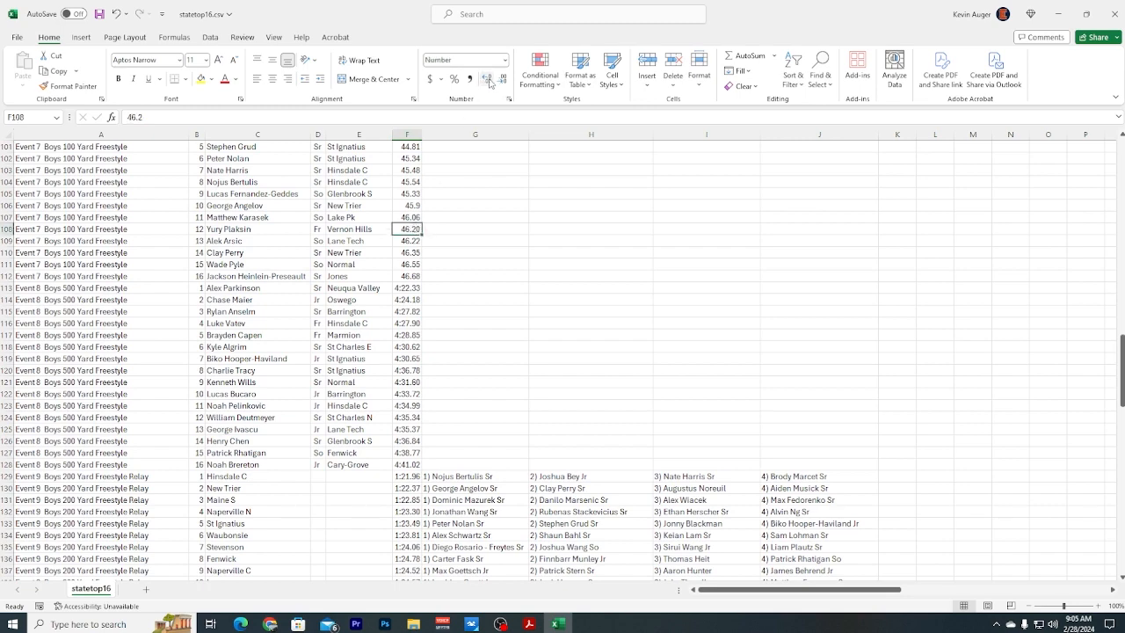
left_click(412, 205)
left_click(487, 79)
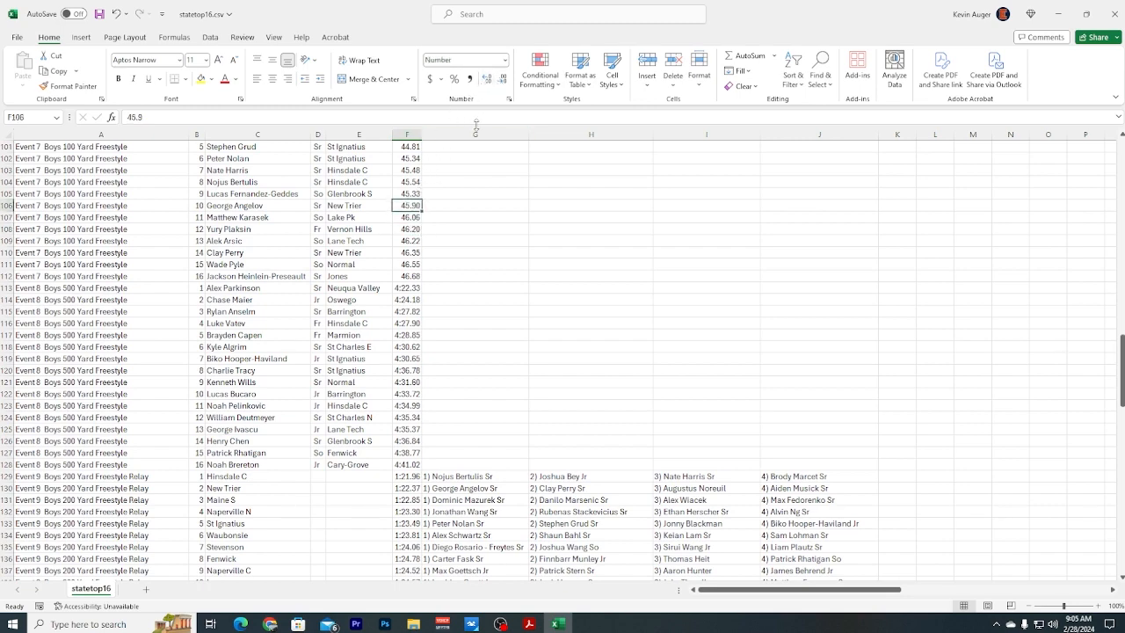
- Set the Event 6 times in F89 and F86 to display two decimal places
scroll(447, 224, "up", 6)
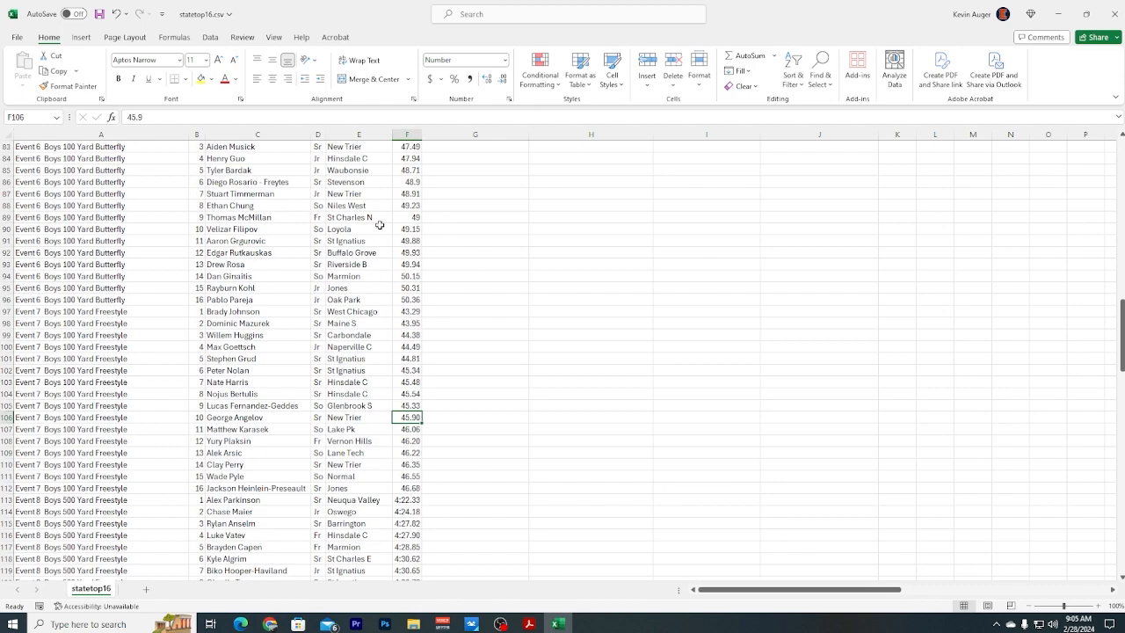
left_click(413, 219)
left_click(488, 80)
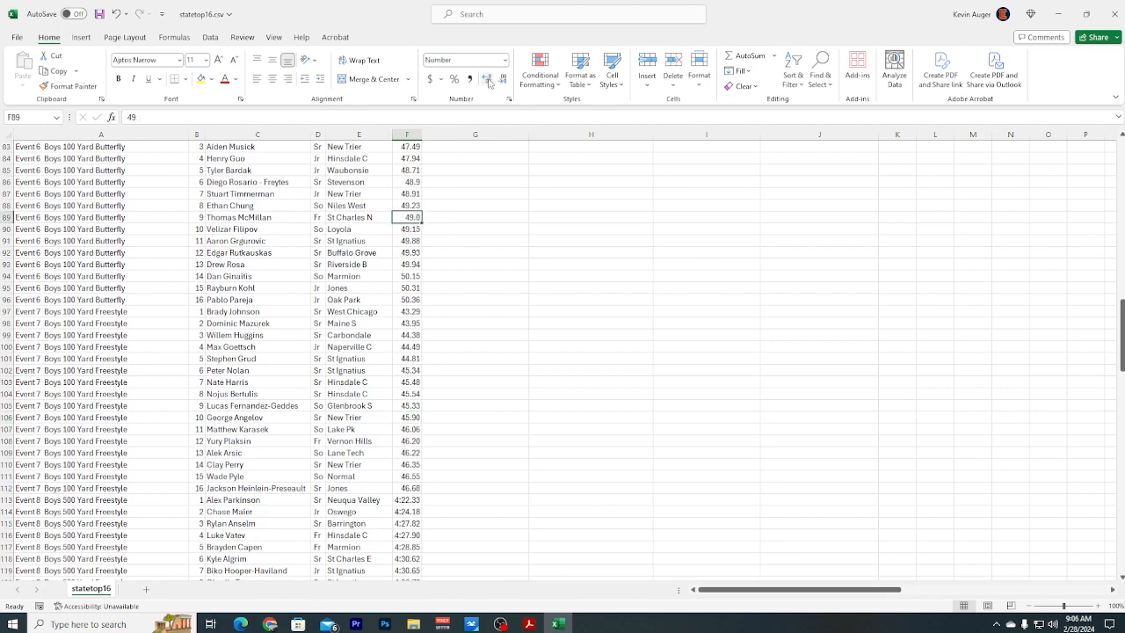
left_click(488, 80)
scroll(472, 213, "up", 1)
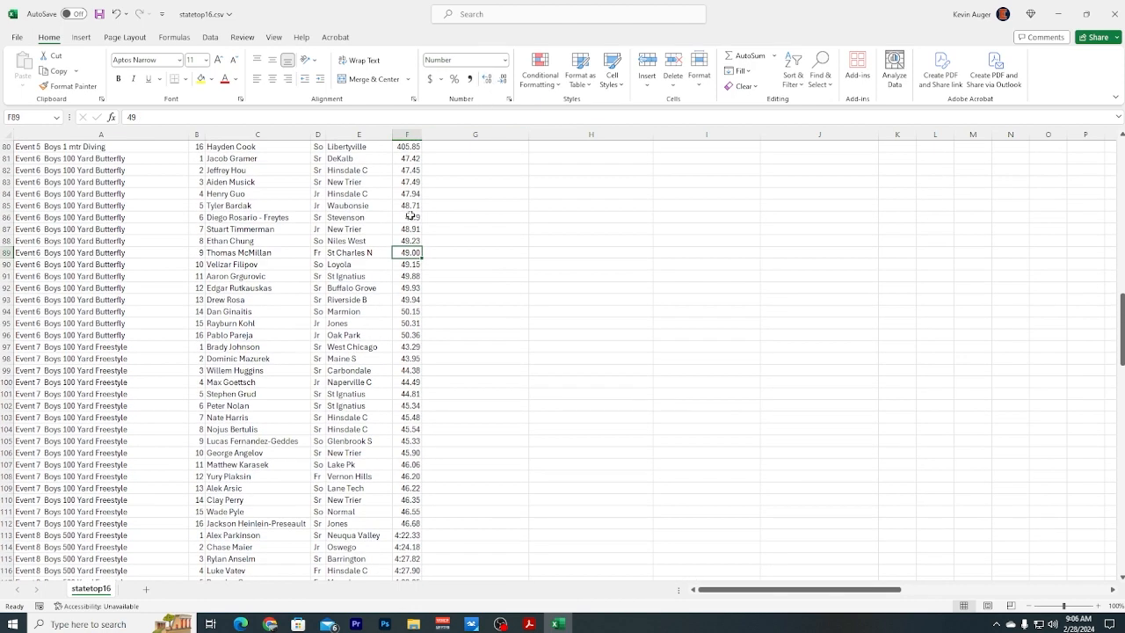
key("Up")
key("Up")
key("Up")
left_click(488, 80)
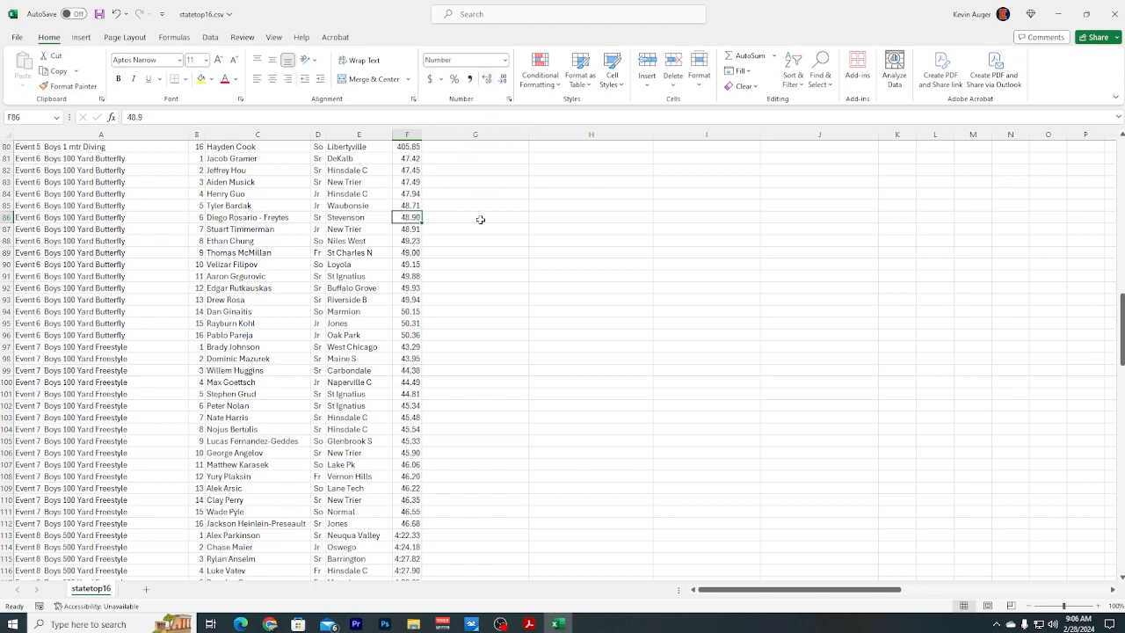
- Set the Event 5 diving score in F78 to display two decimal places
scroll(480, 219, "up", 3)
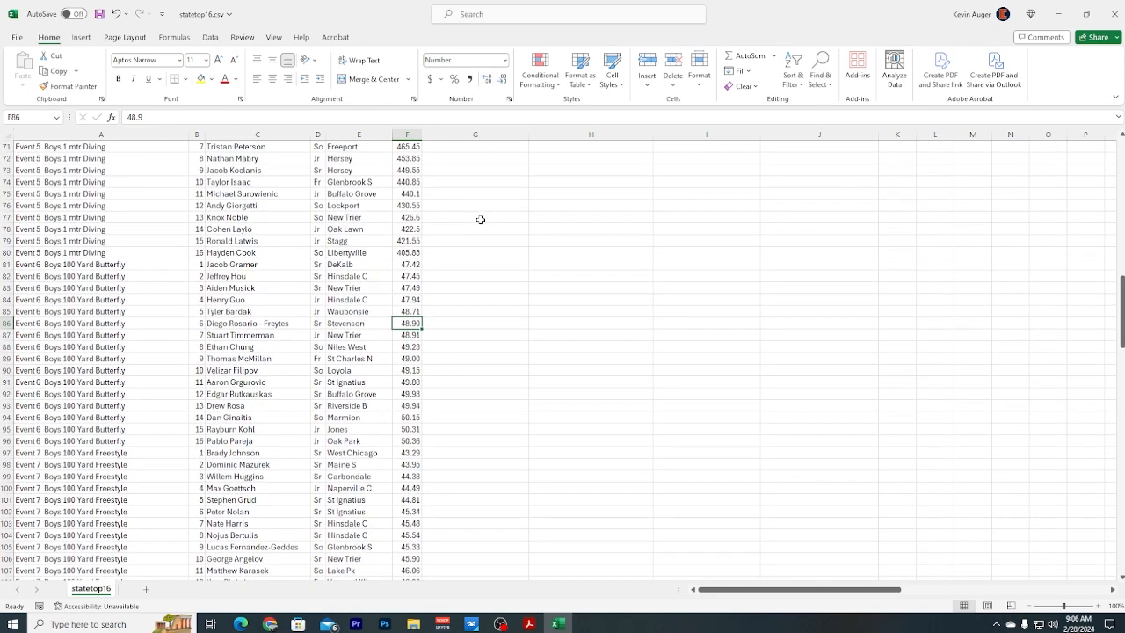
left_click(413, 230)
left_click(486, 80)
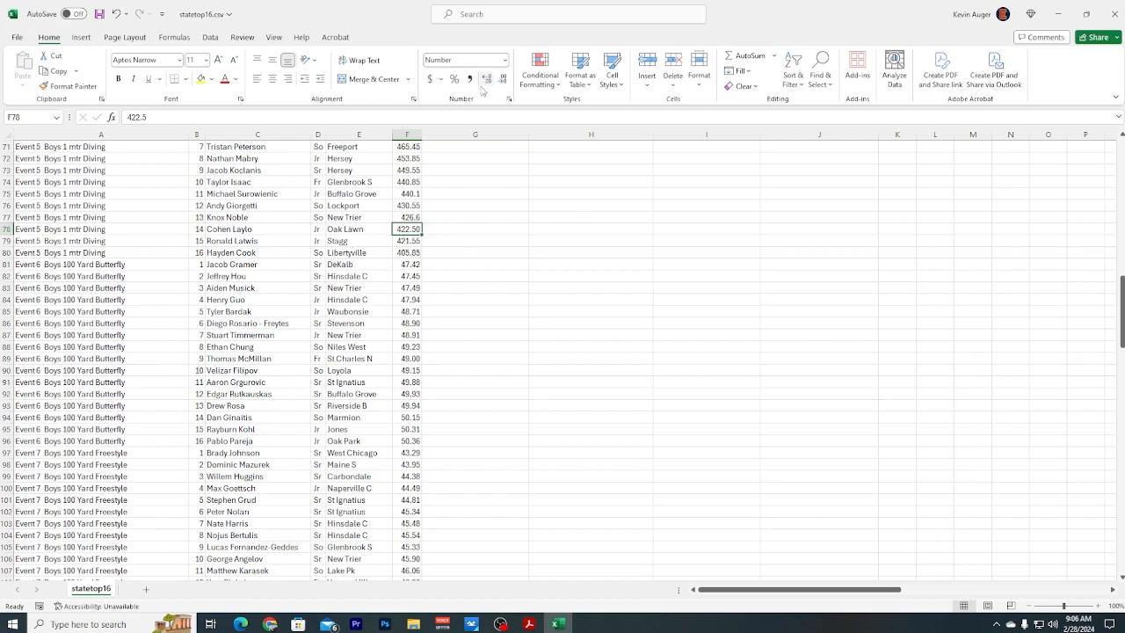
left_click(409, 217)
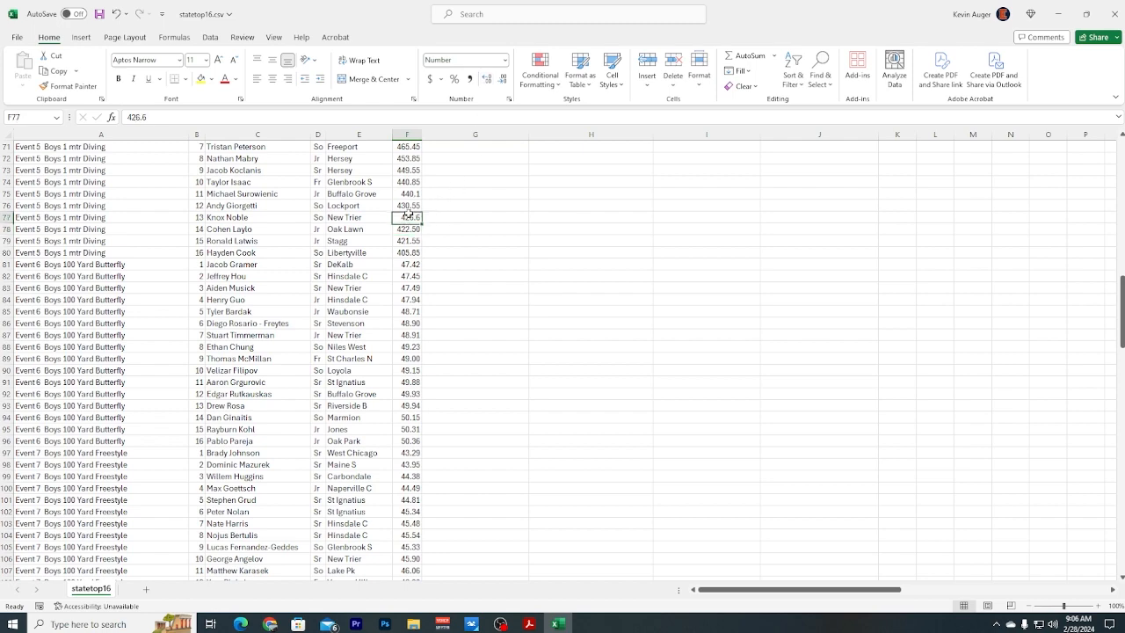
- Format all Event 4 times and Event 5 diving scores in F49:F80 to two decimal places
scroll(411, 244, "up", 5)
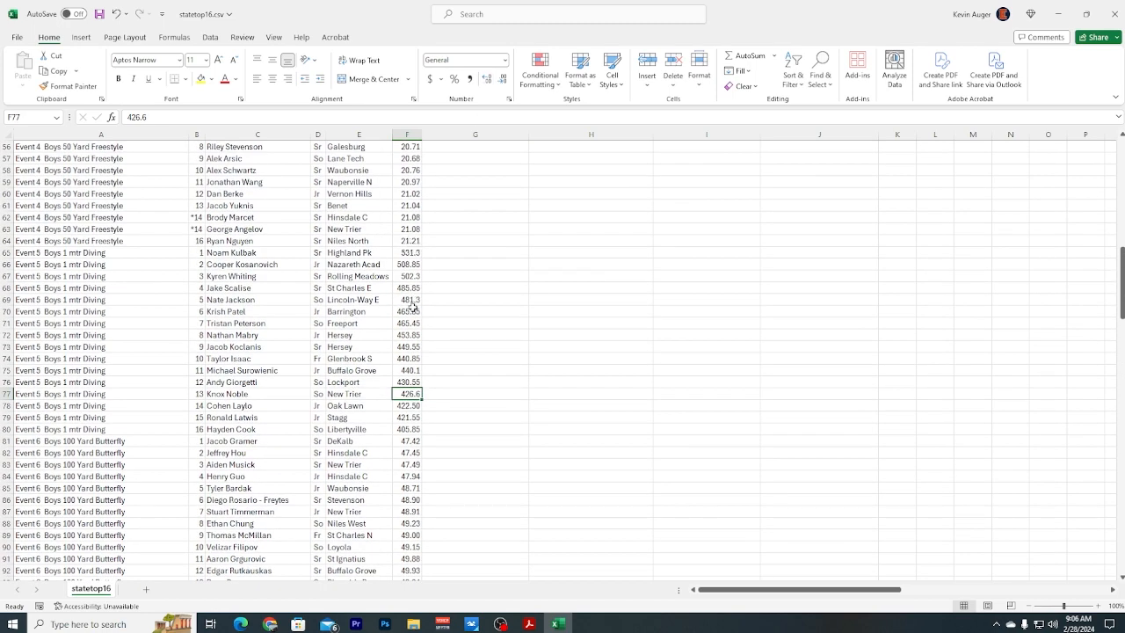
scroll(412, 307, "up", 4)
scroll(412, 306, "down", 4)
scroll(409, 290, "up", 4)
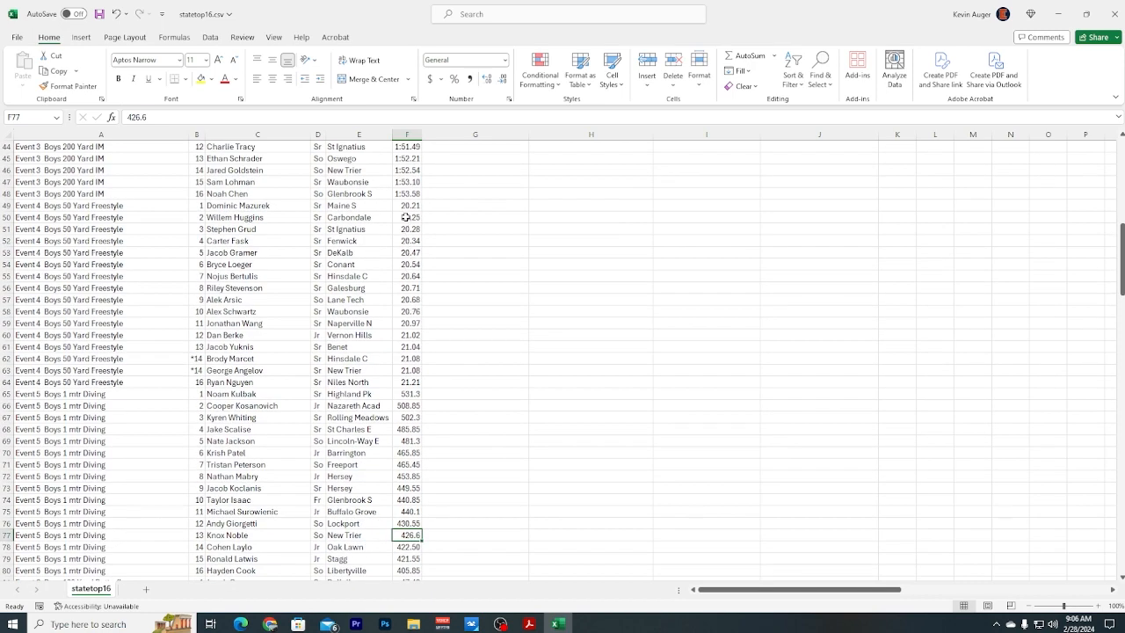
left_click_drag(407, 206, 404, 489)
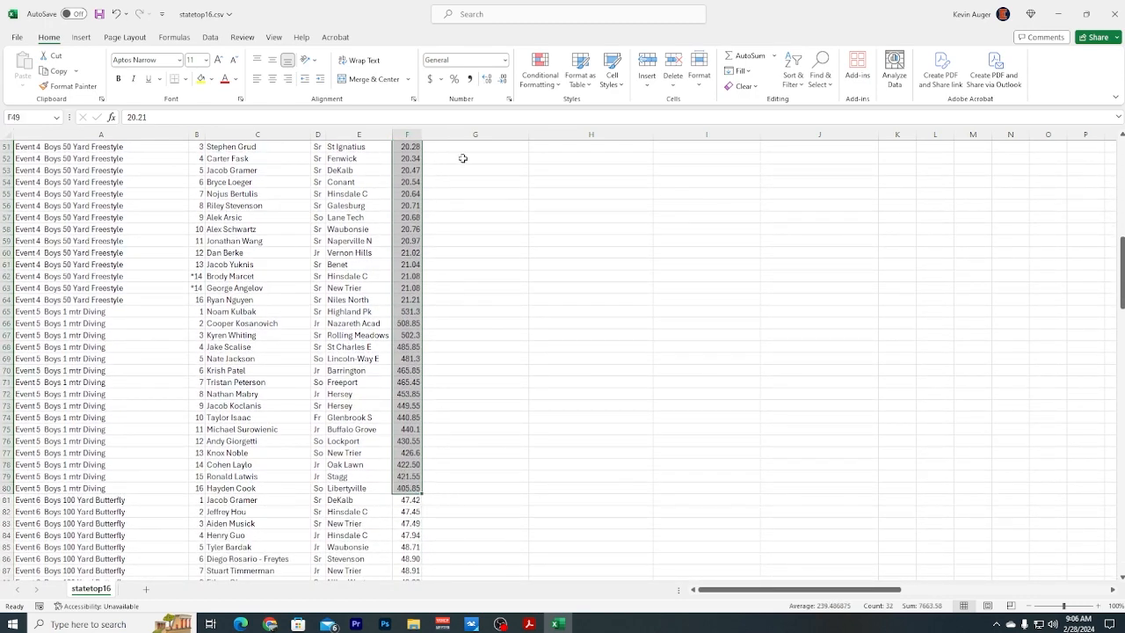
left_click(504, 80)
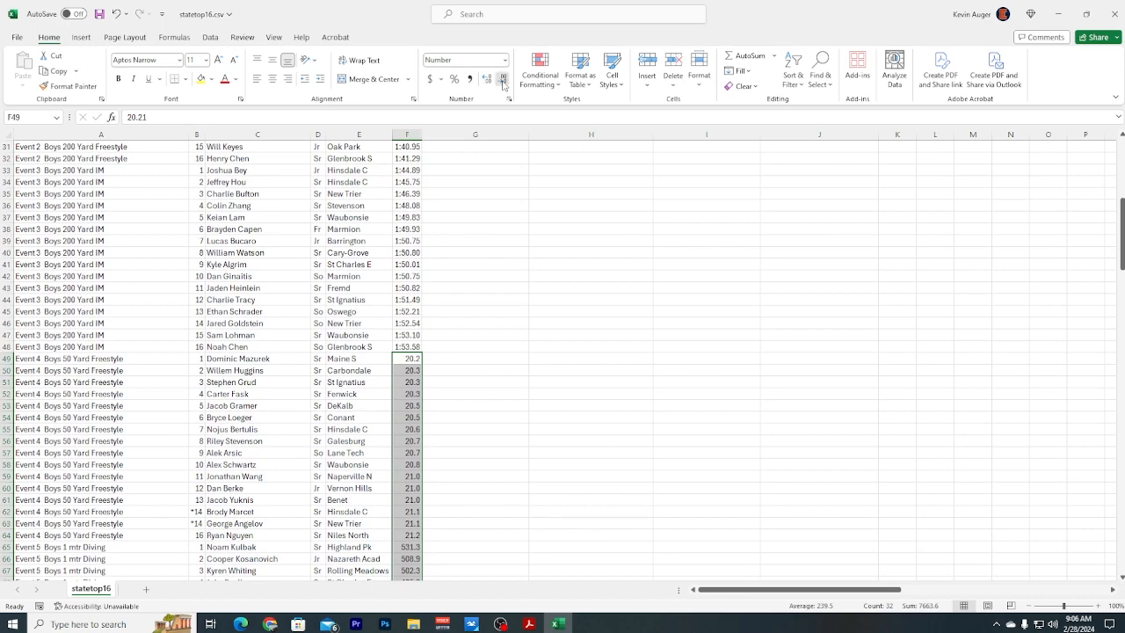
left_click(486, 79)
left_click(486, 79)
scroll(426, 358, "down", 4)
scroll(426, 357, "down", 3)
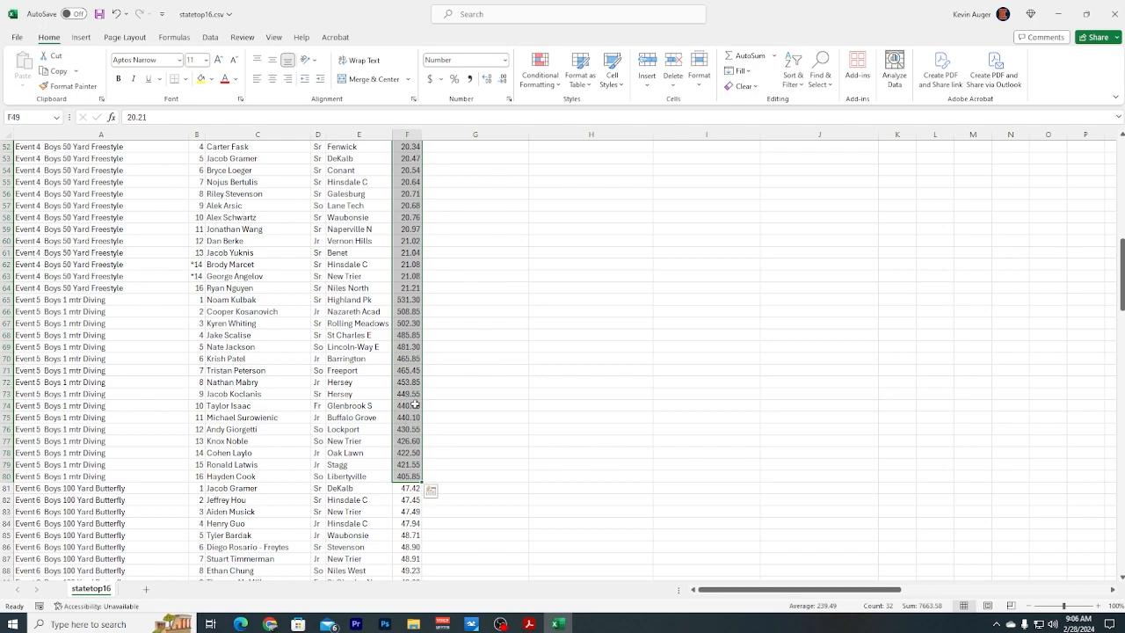
- Return to the start of the results and save the changes to statetop16.csv
scroll(418, 440, "up", 3)
scroll(415, 404, "up", 14)
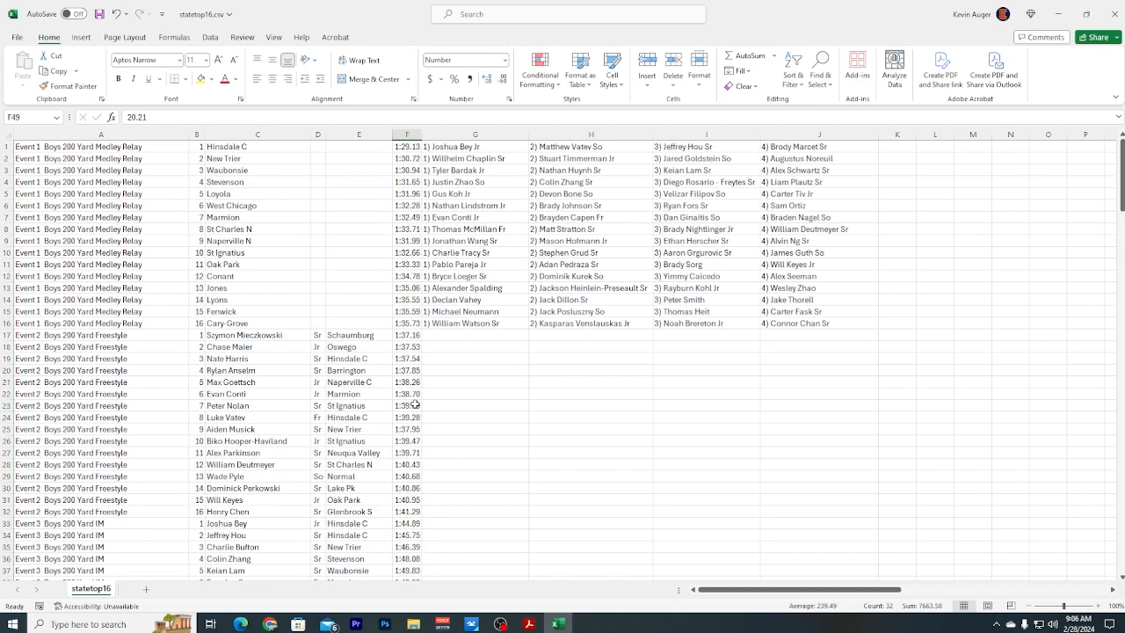
left_click(468, 361)
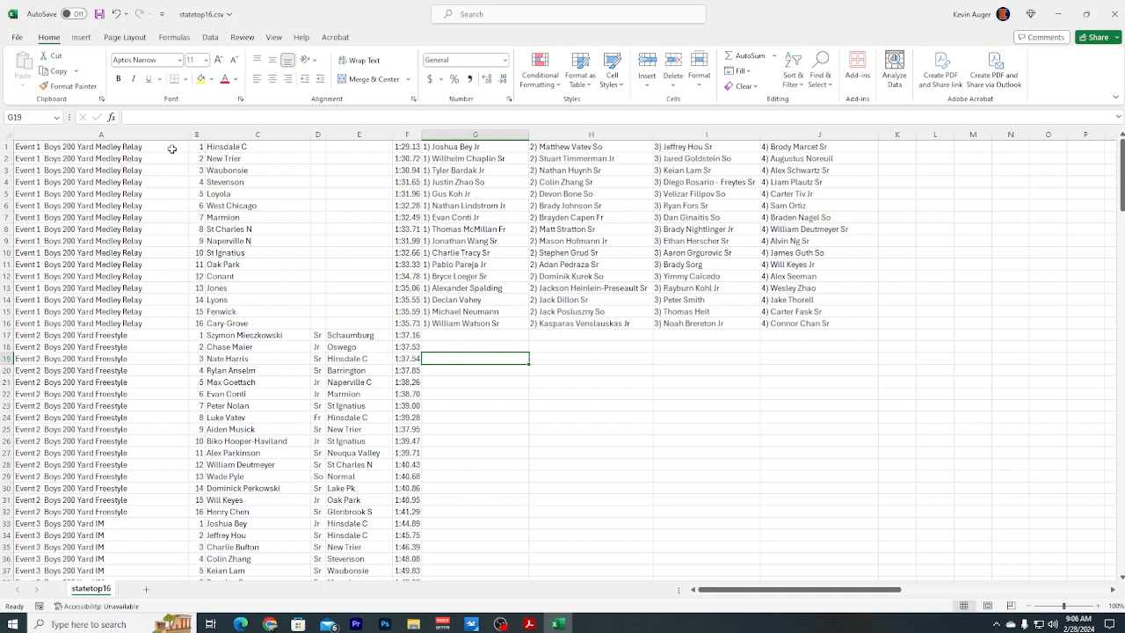
left_click(101, 15)
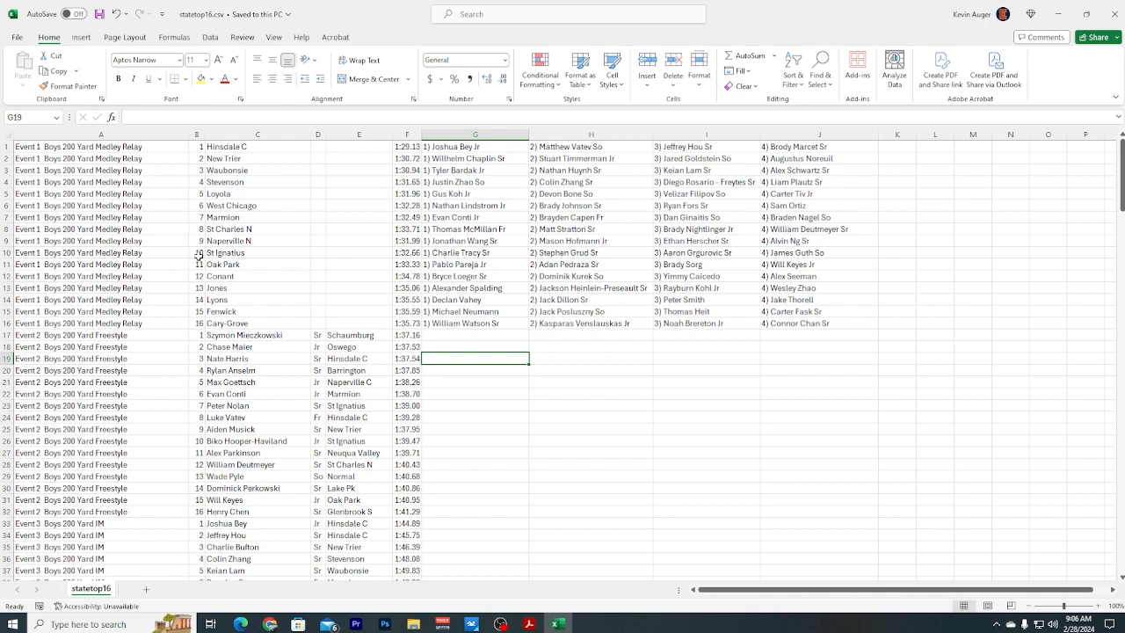
- Save a copy as an Excel Workbook (*.xlsx) named statetop16 in the Documents > ETHS > Meets > State folder
left_click(16, 37)
left_click(34, 220)
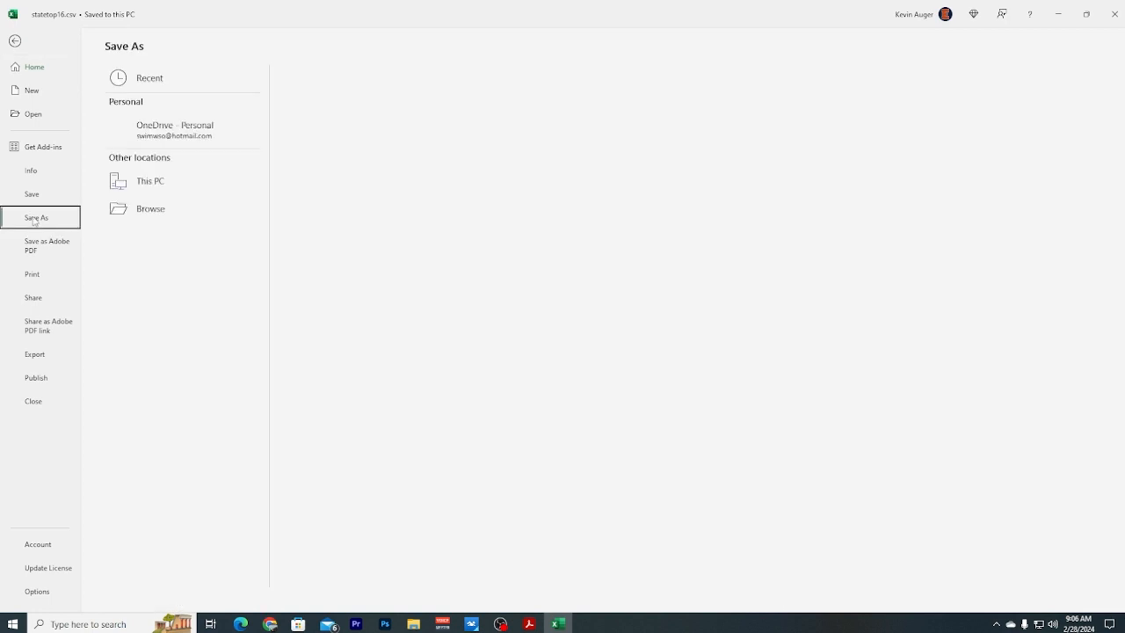
left_click(158, 185)
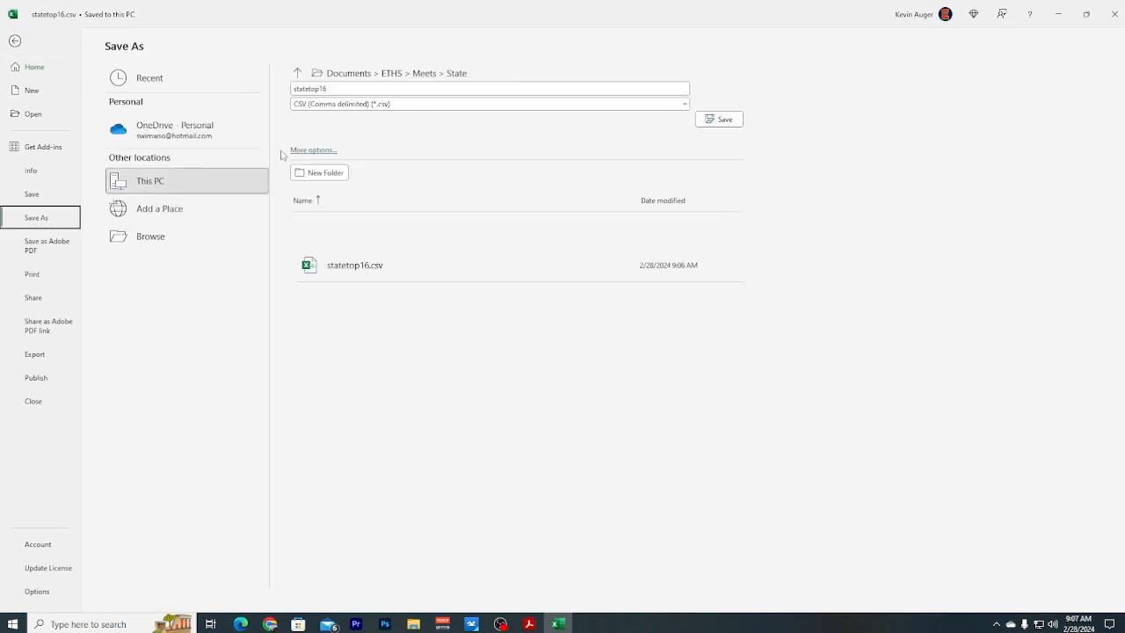
left_click(388, 106)
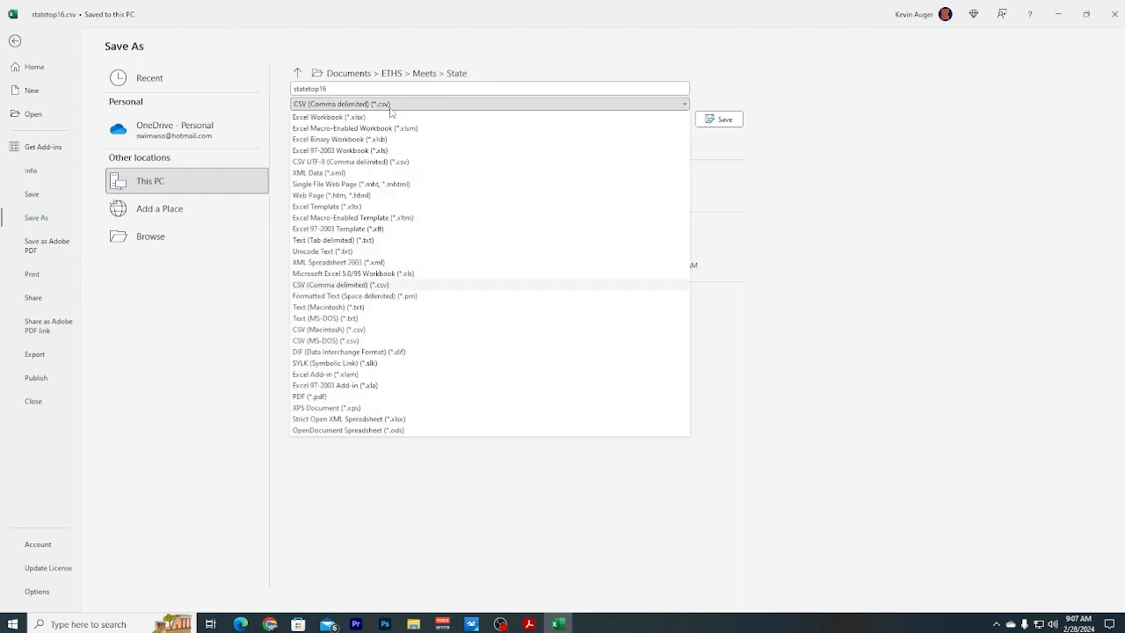
left_click(384, 123)
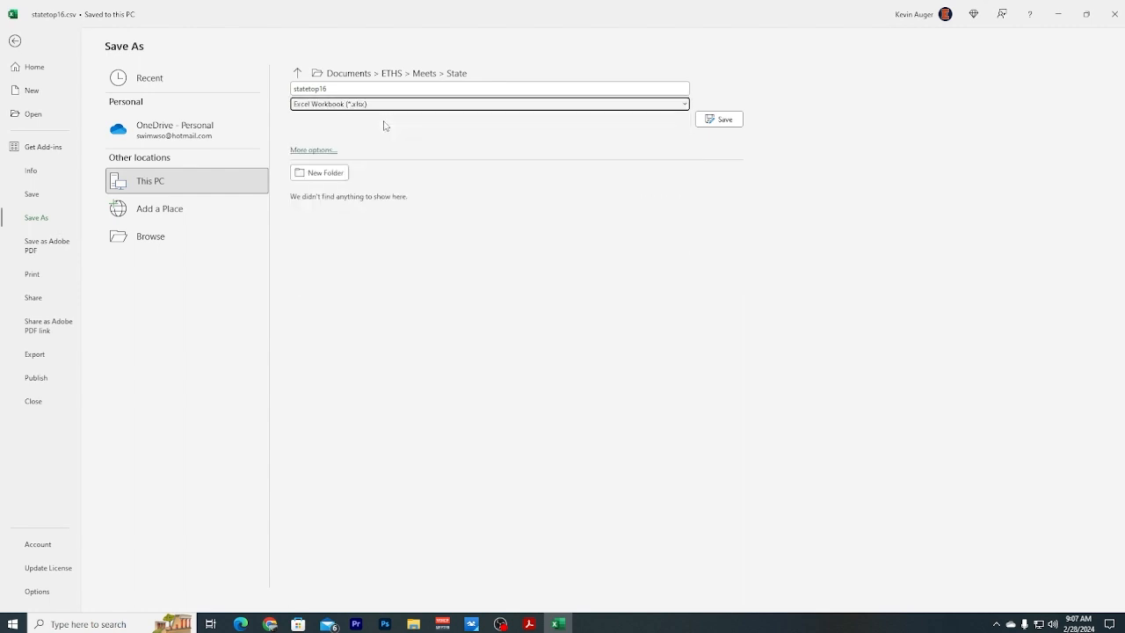
left_click(724, 119)
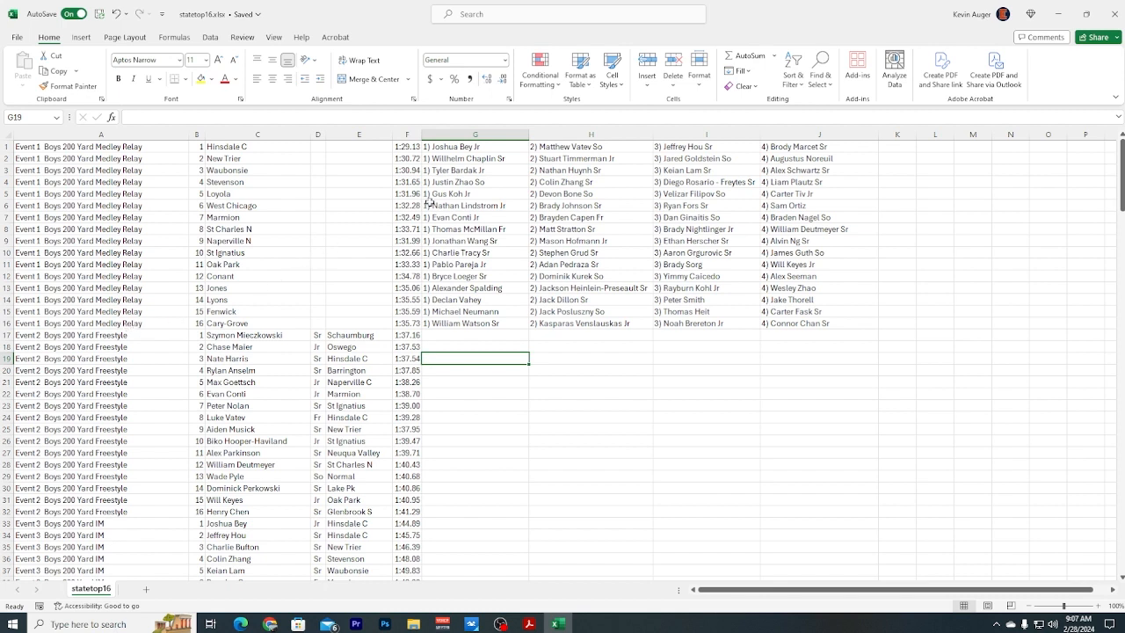
- Review the saved statetop16 workbook from the Event 1 relay rows through the final Event 16 results and back
left_click_drag(7, 146, 5, 323)
left_click(179, 275)
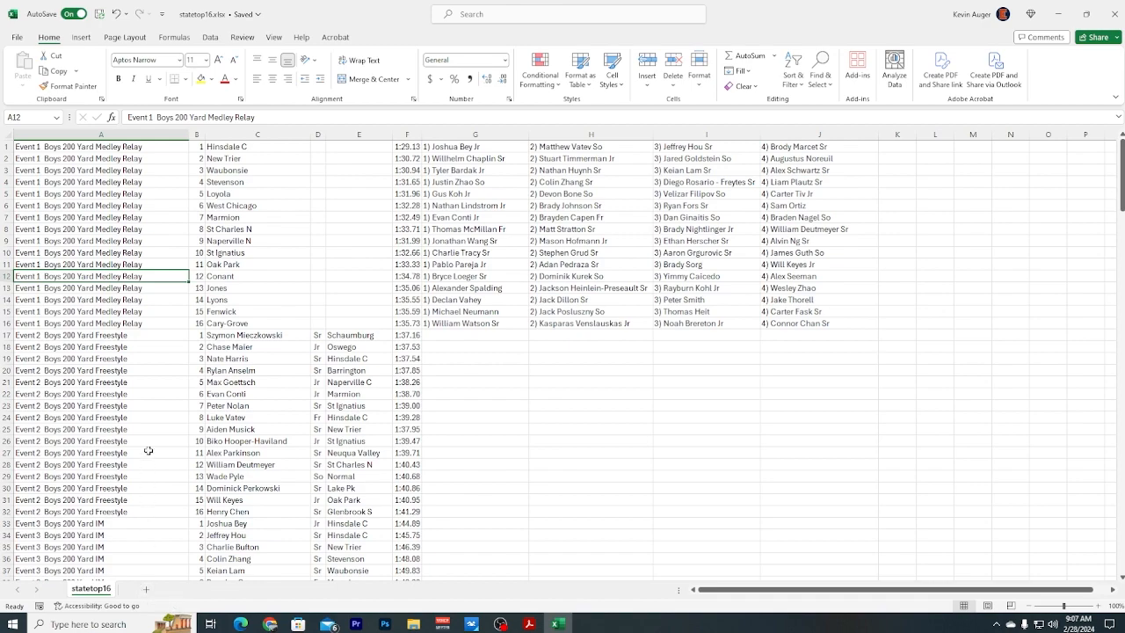
scroll(148, 451, "down", 1)
scroll(149, 451, "down", 20)
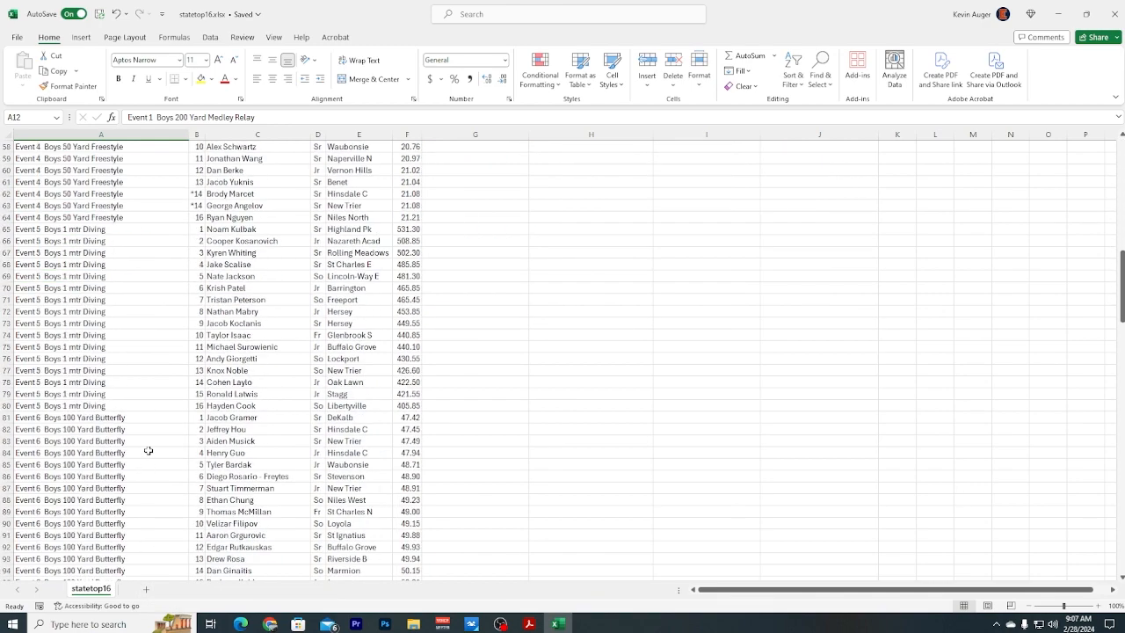
scroll(149, 451, "down", 6)
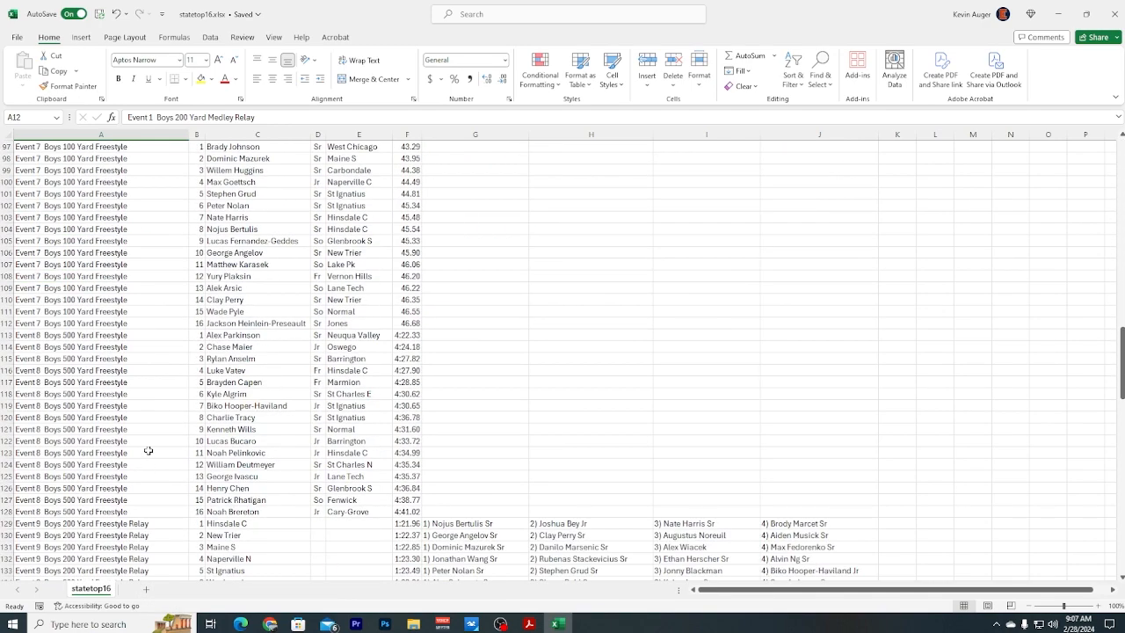
scroll(148, 451, "down", 15)
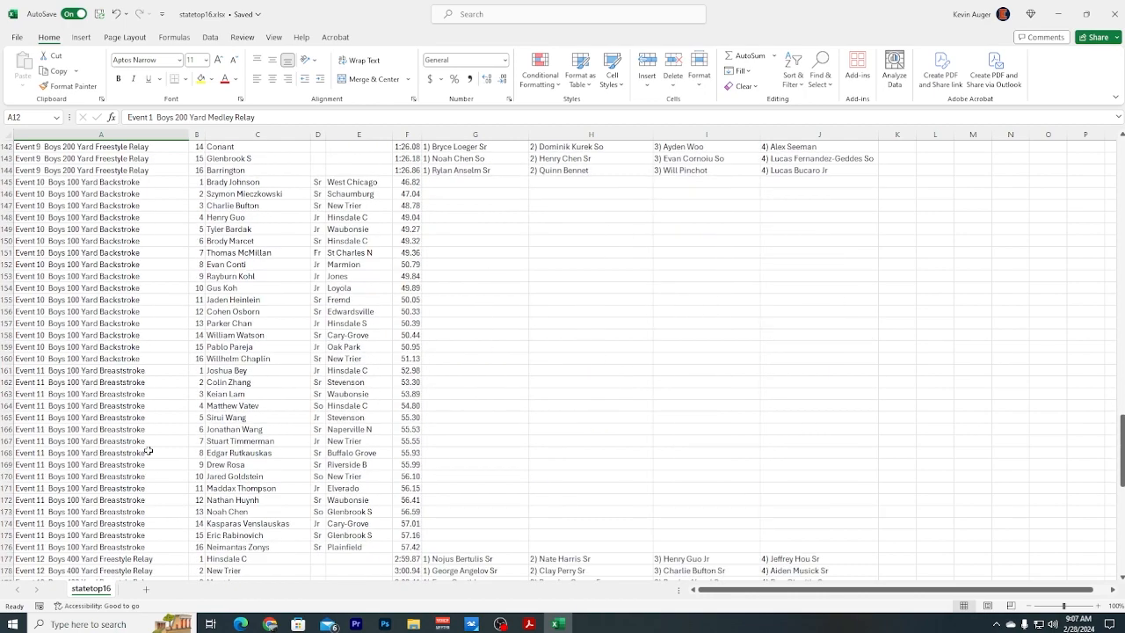
scroll(148, 451, "down", 14)
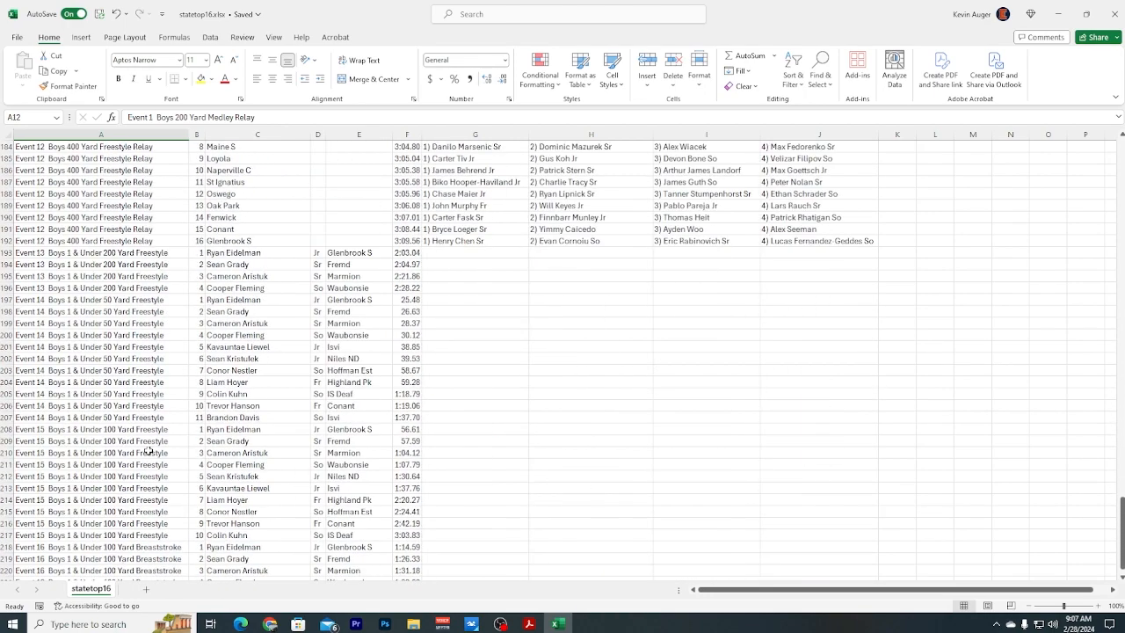
scroll(149, 451, "down", 2)
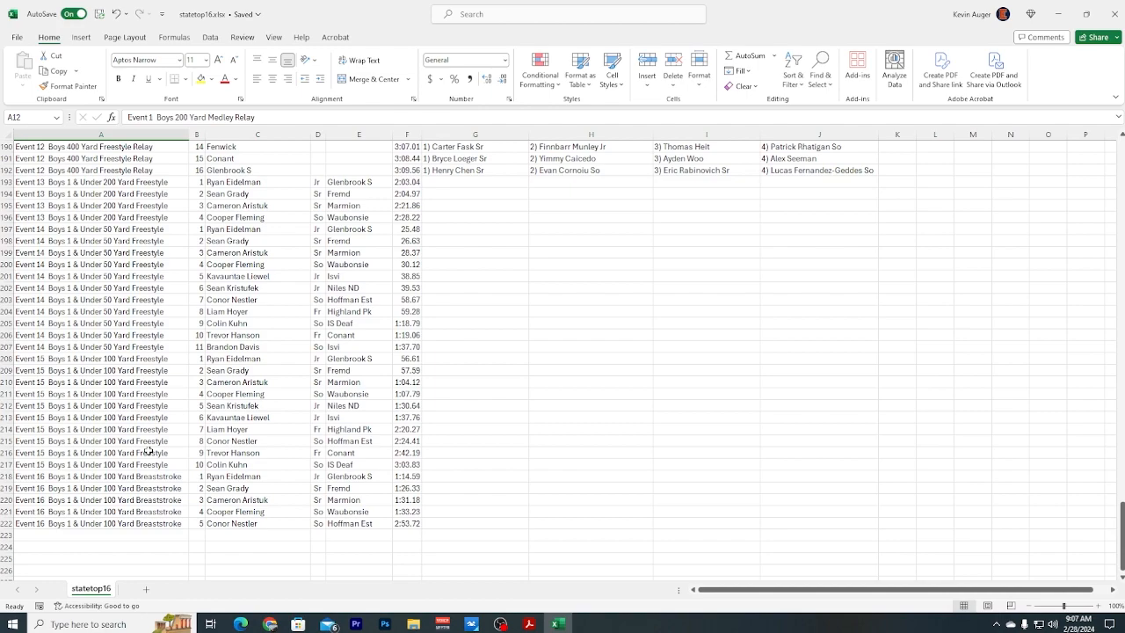
scroll(148, 451, "up", 16)
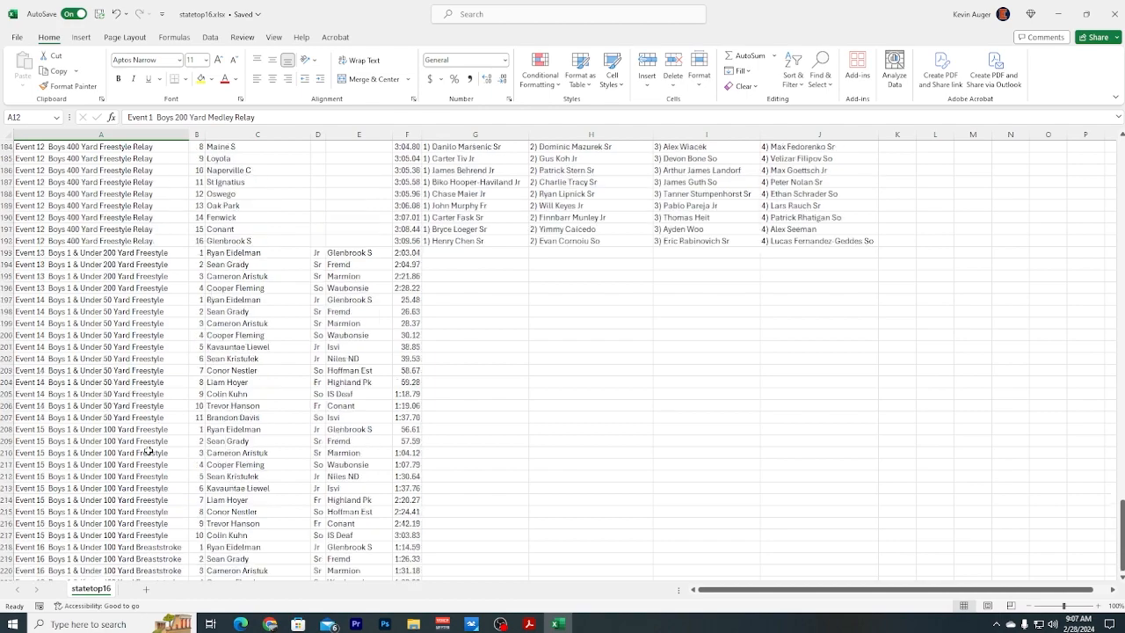
scroll(149, 451, "up", 20)
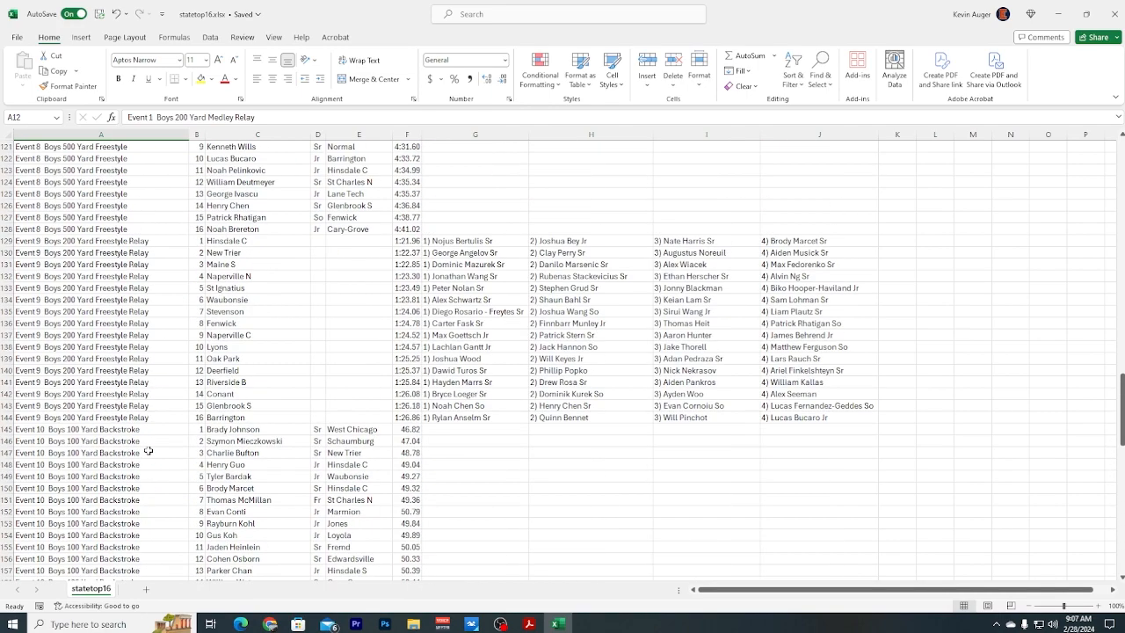
scroll(149, 451, "up", 19)
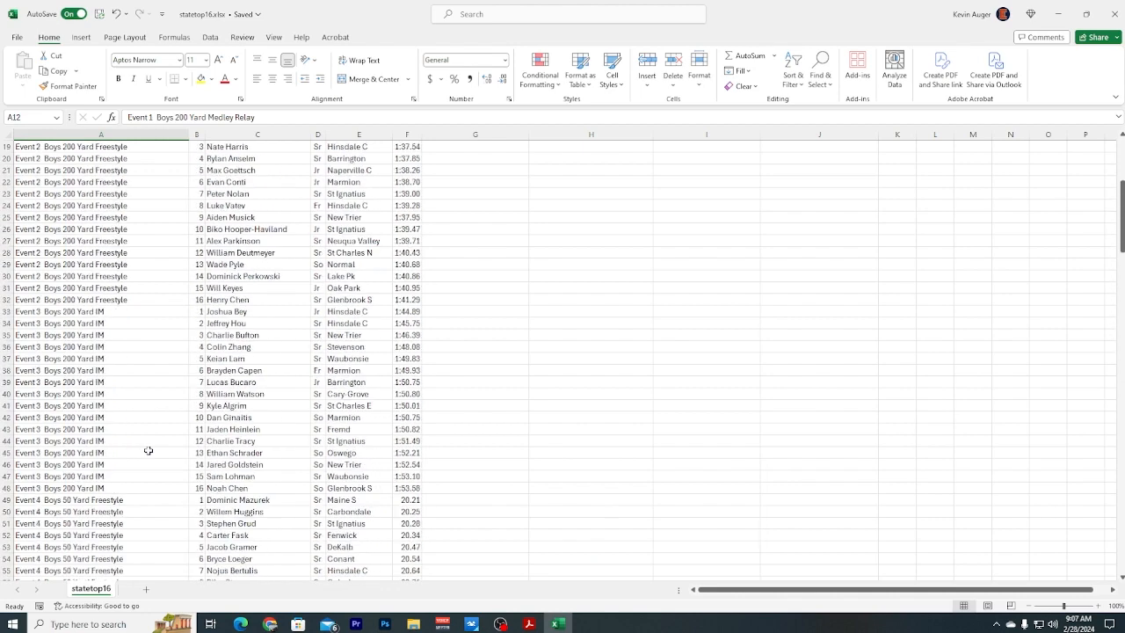